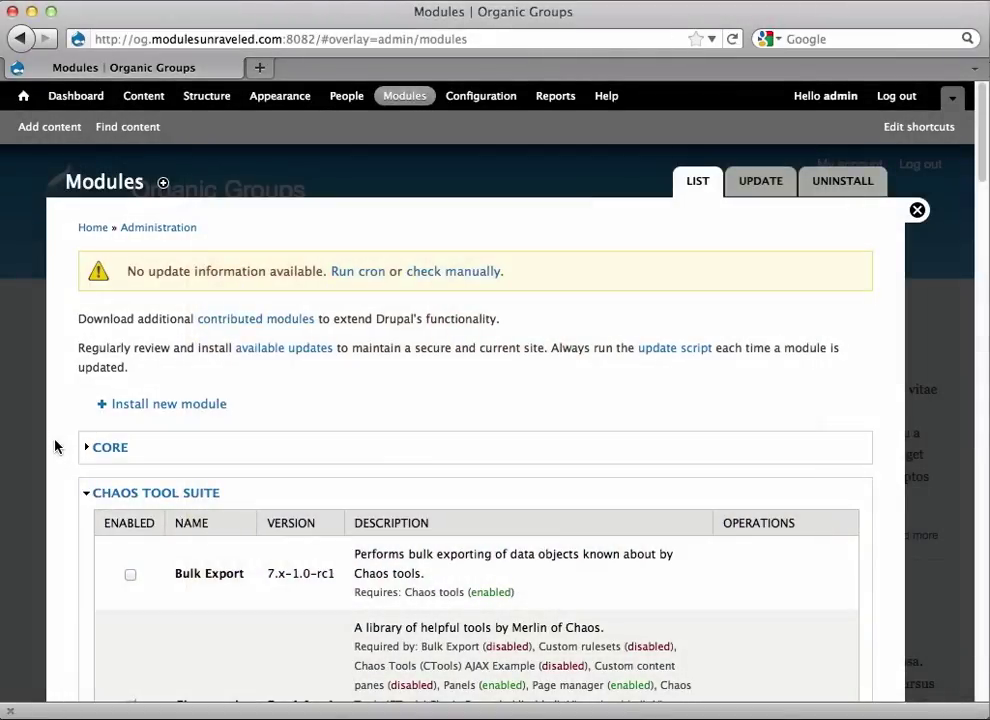
- Enable Organic groups access control, save the module configuration, and begin rebuilding permissions
scroll(55, 446, "down", 15)
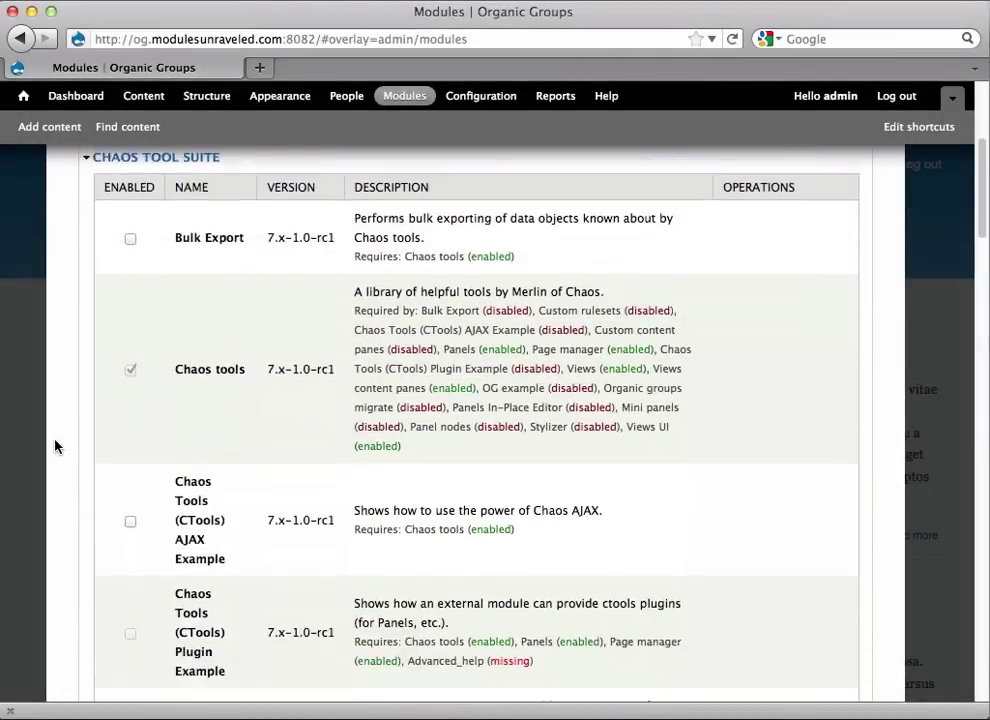
scroll(55, 446, "down", 6)
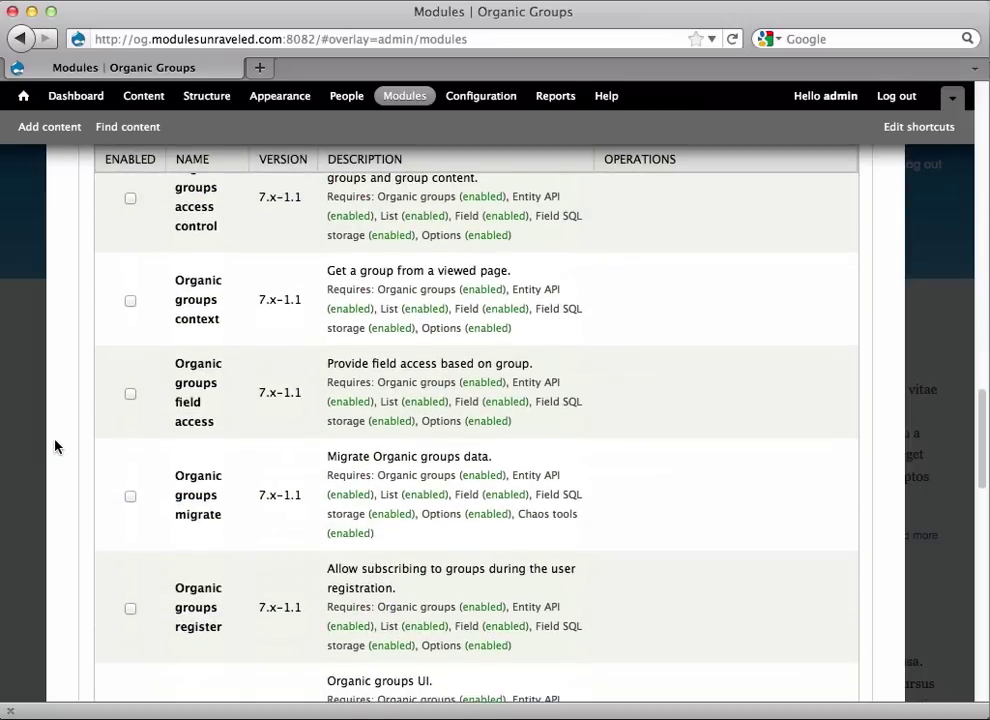
scroll(55, 446, "up", 2)
left_click(130, 415)
scroll(130, 418, "down", 15)
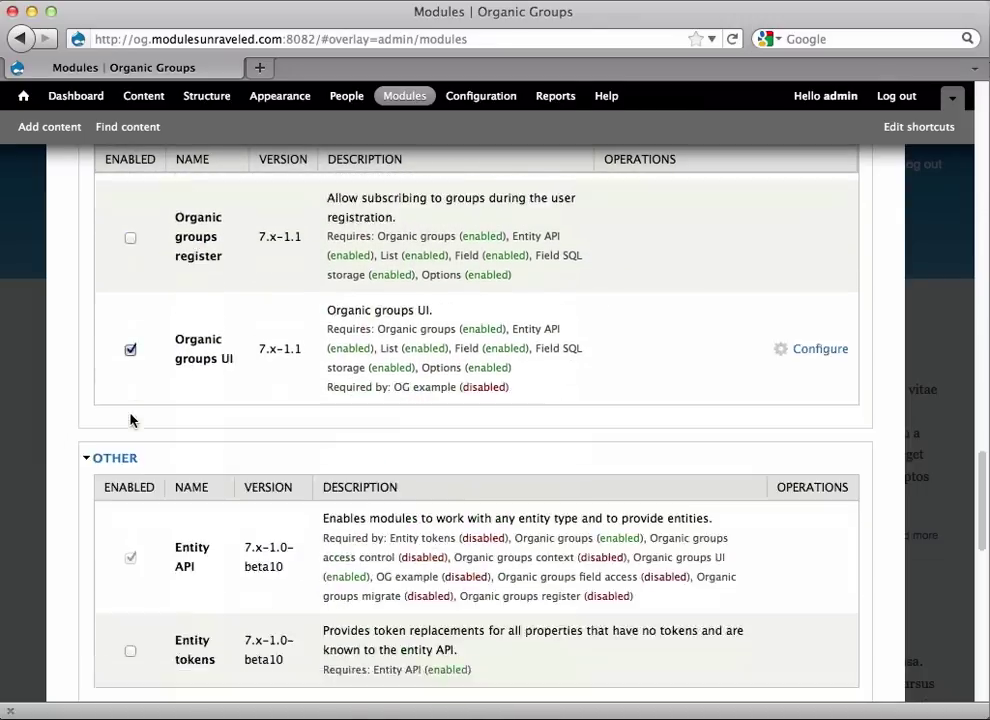
left_click(151, 636)
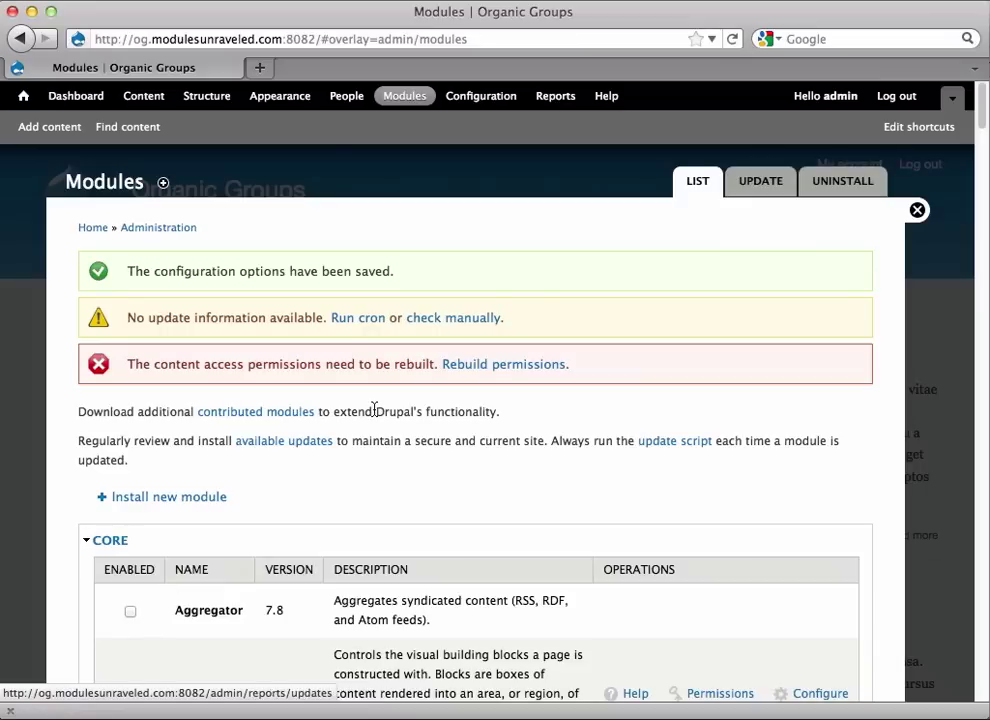
left_click(490, 366)
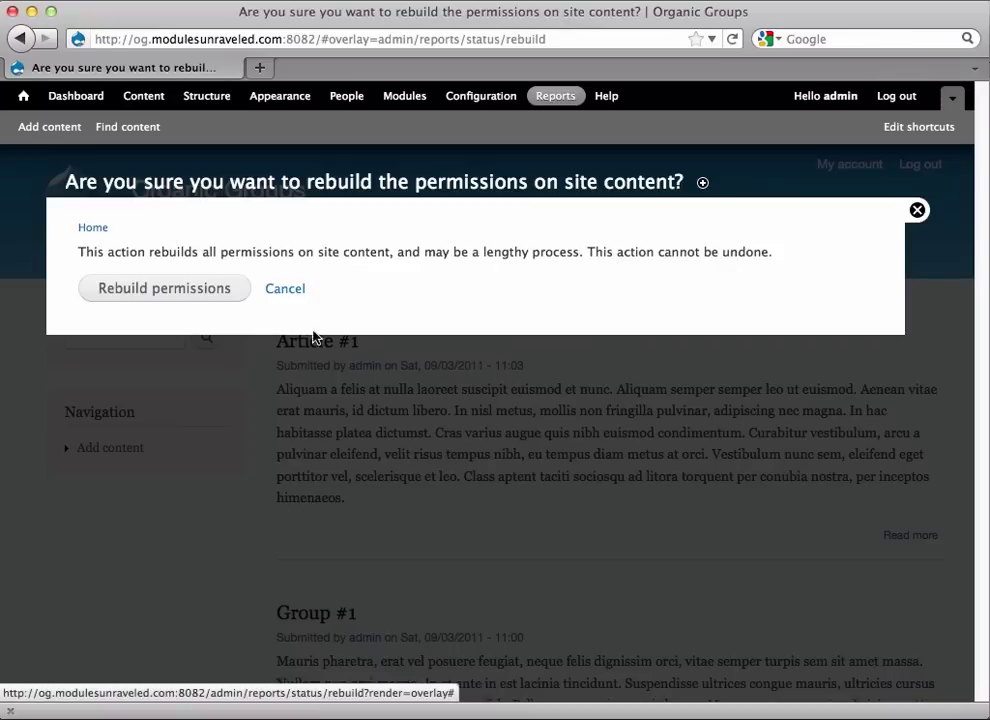
- Confirm the content permissions rebuild, then go to Configuration and scroll to Organic Groups
left_click(194, 297)
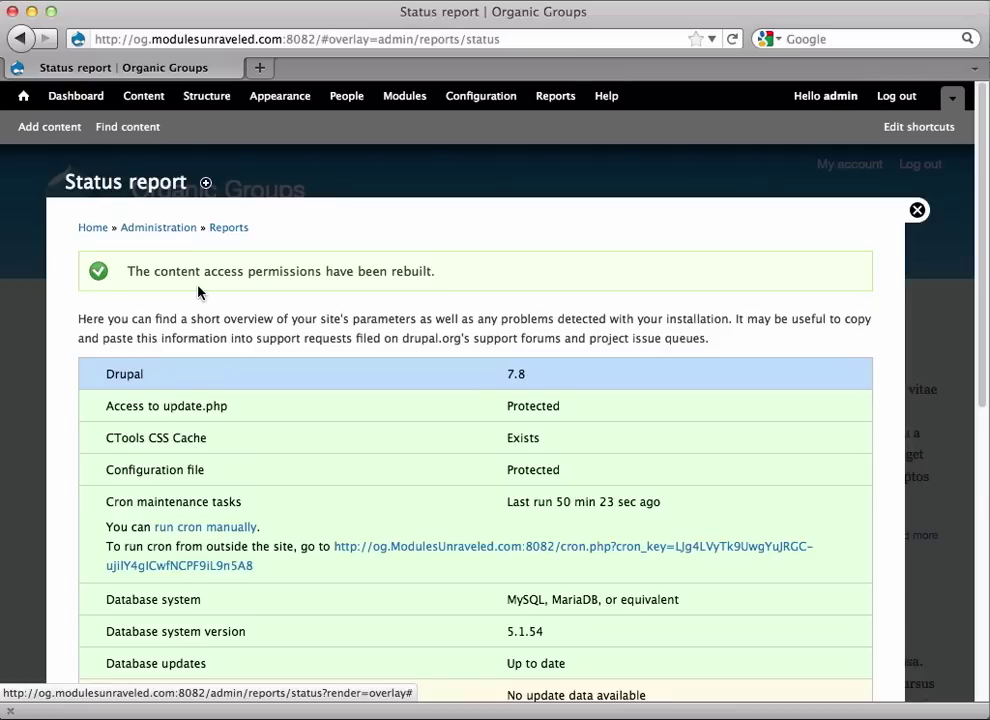
left_click(463, 104)
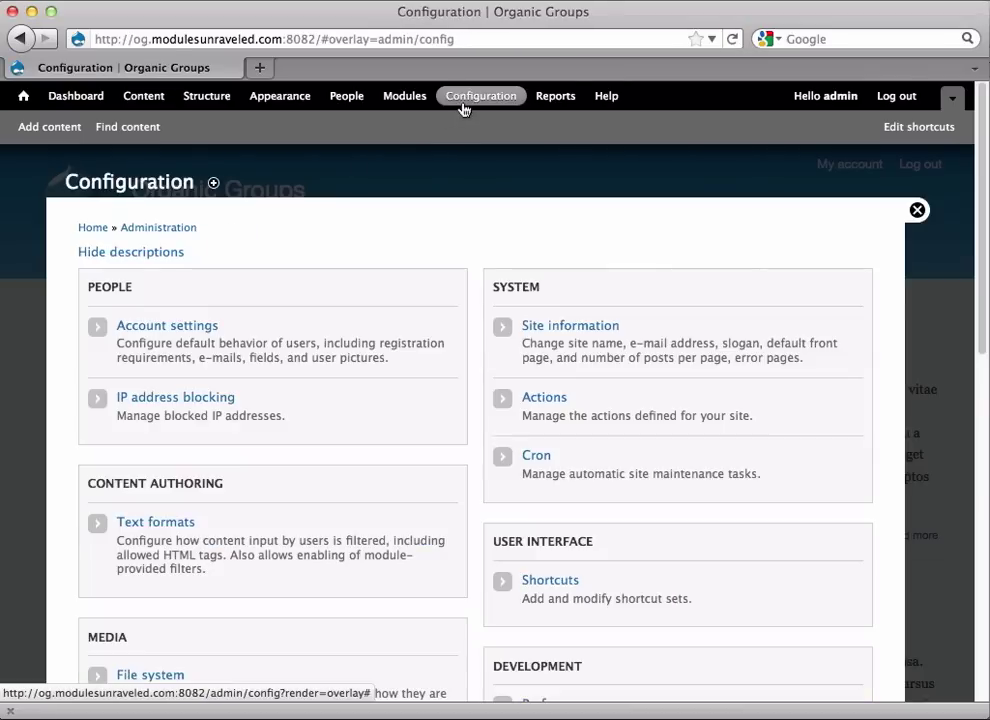
scroll(436, 455, "down", 5)
scroll(436, 457, "down", 7)
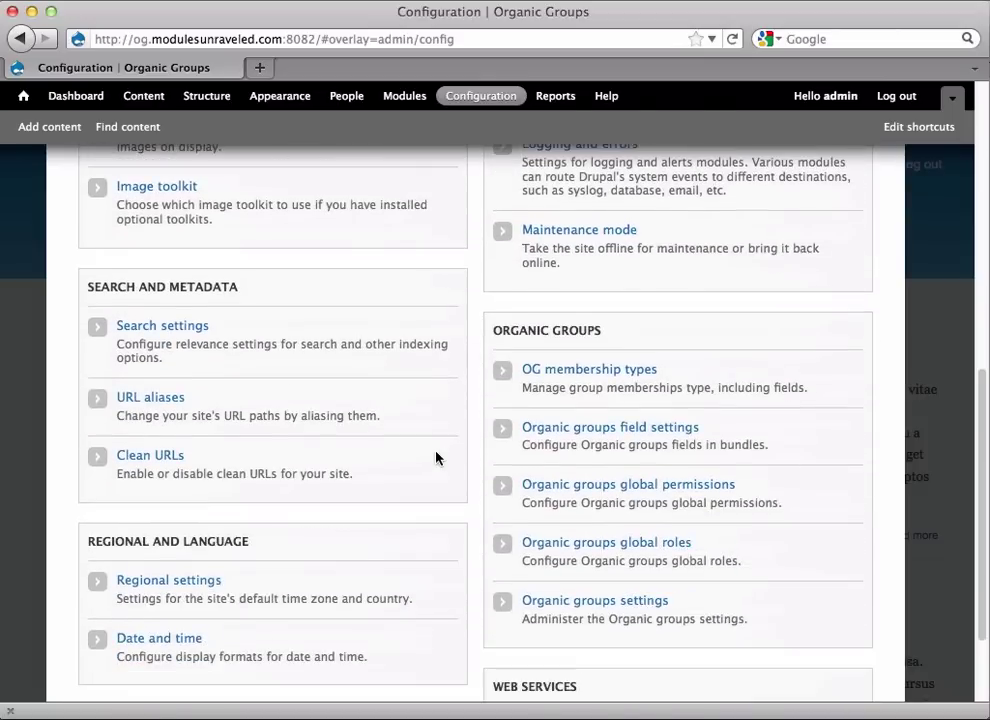
- In Organic groups field settings, attach the Group visibility field to the Group bundle
left_click(566, 435)
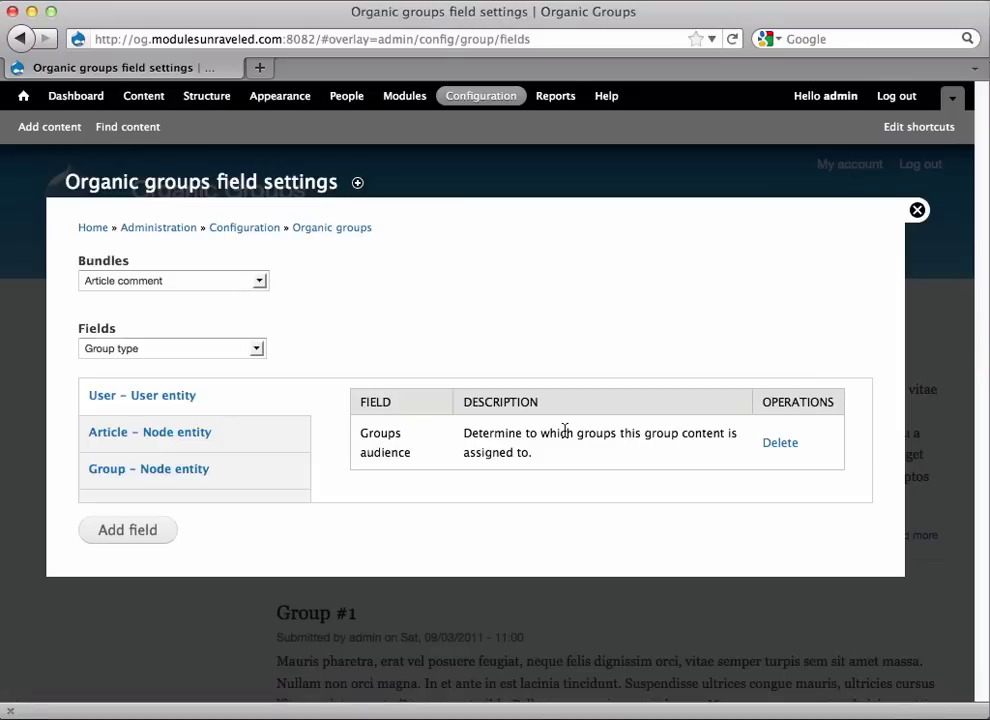
left_click(259, 281)
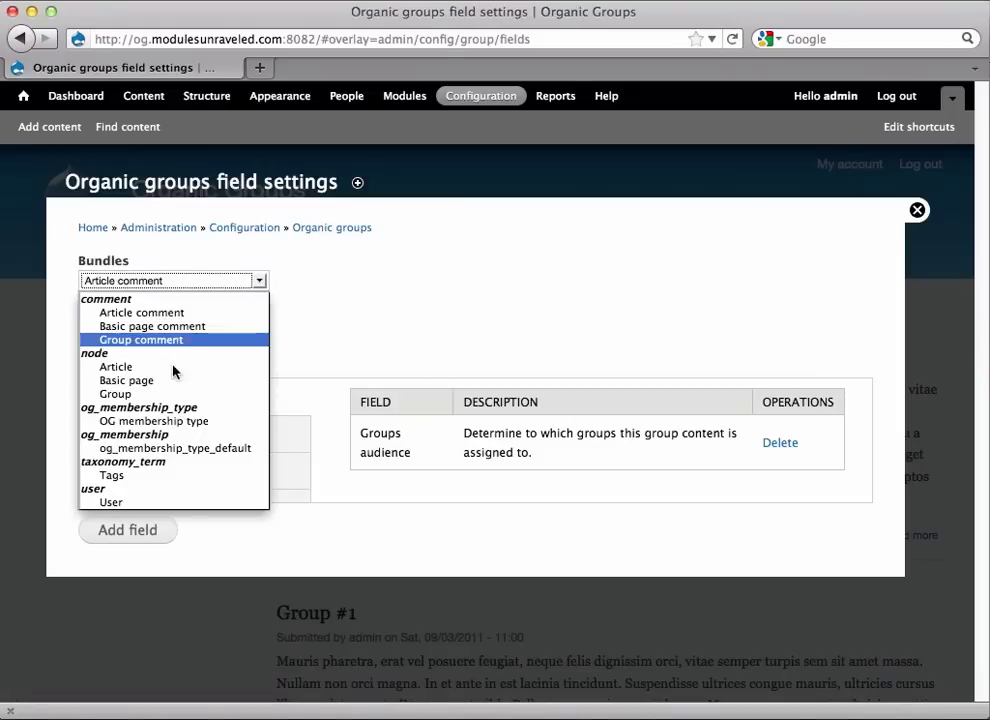
left_click(140, 394)
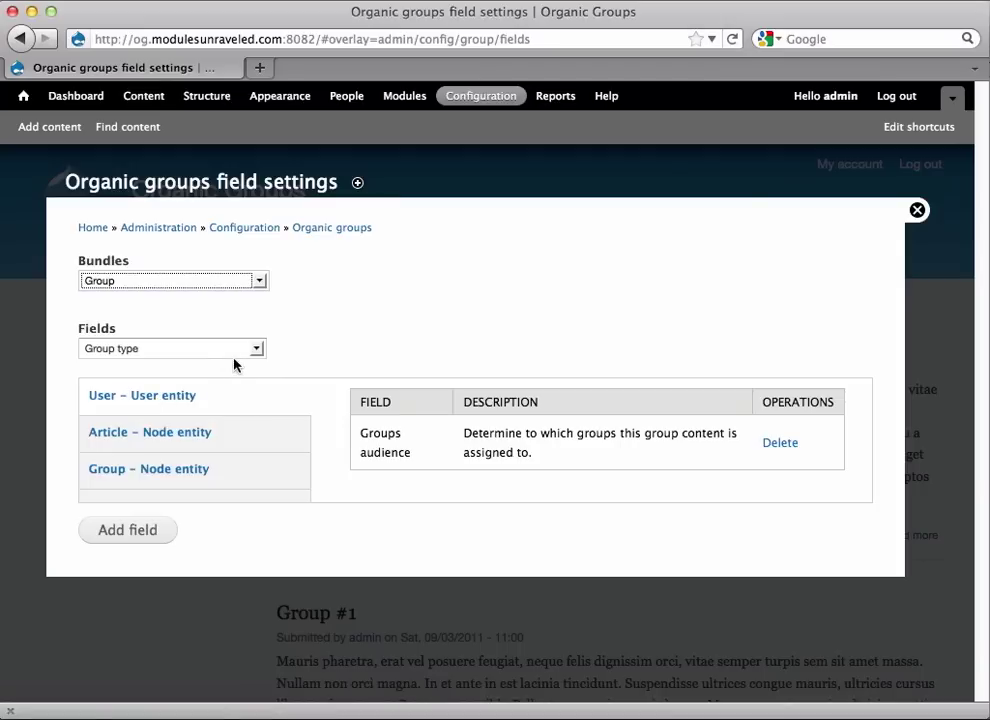
left_click(258, 350)
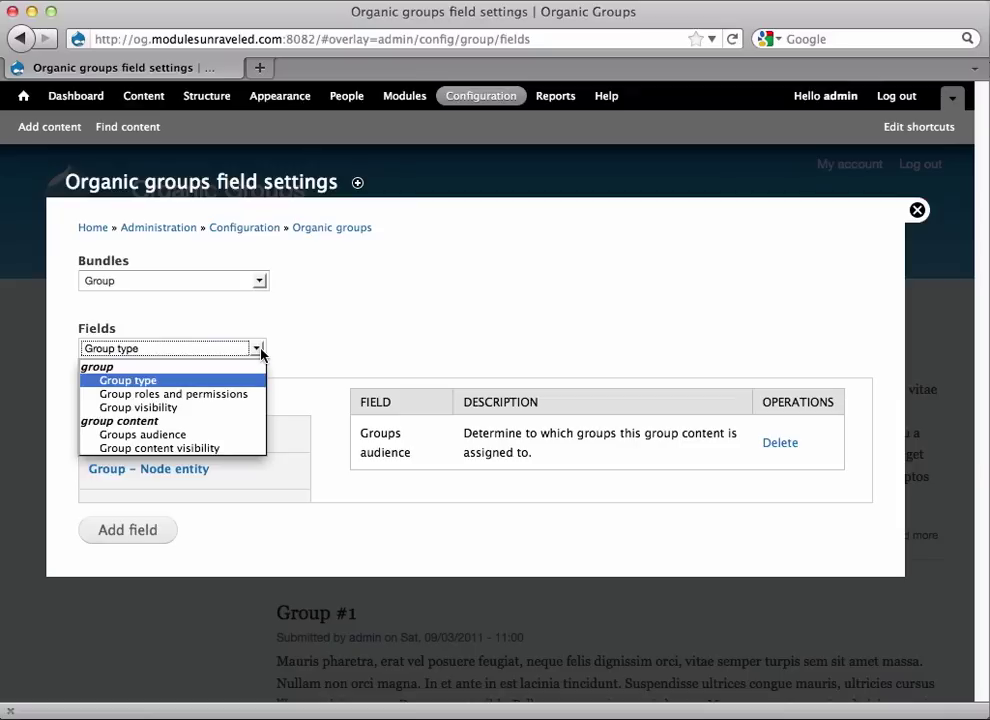
left_click(186, 408)
left_click(155, 529)
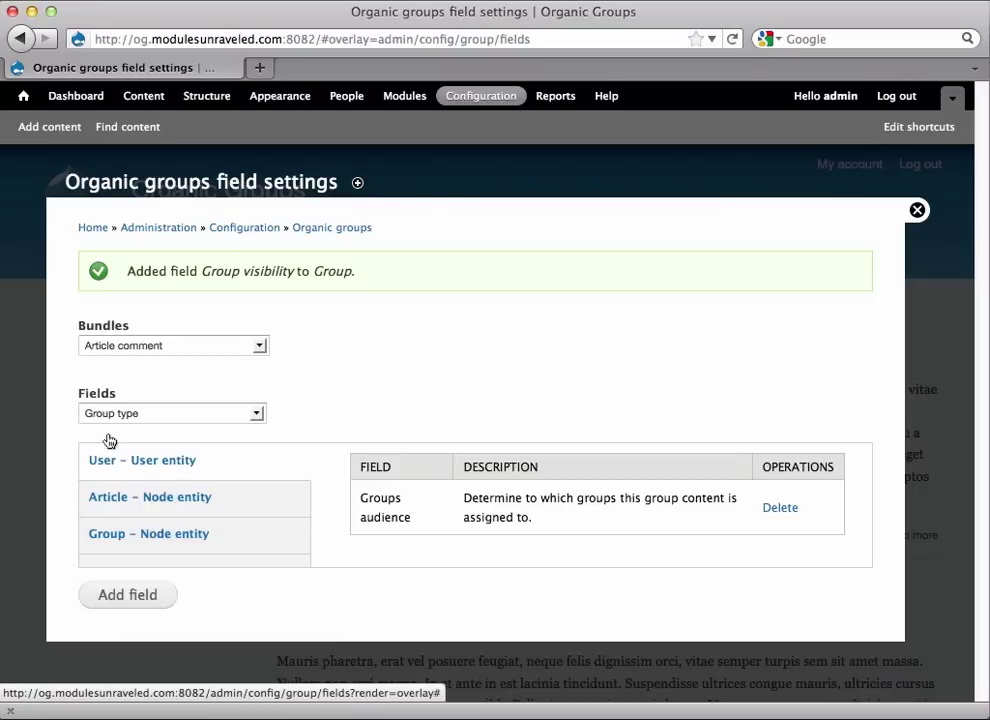
- Start a new Group titled 'Private Group #1' with pasted placeholder body text
left_click(46, 128)
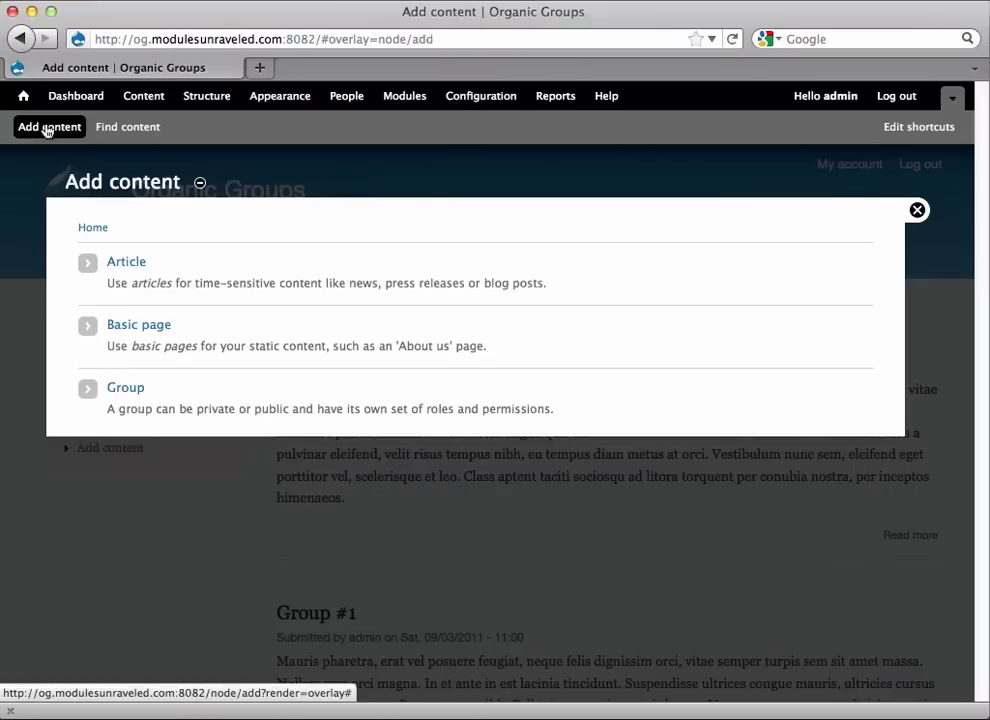
left_click(136, 390)
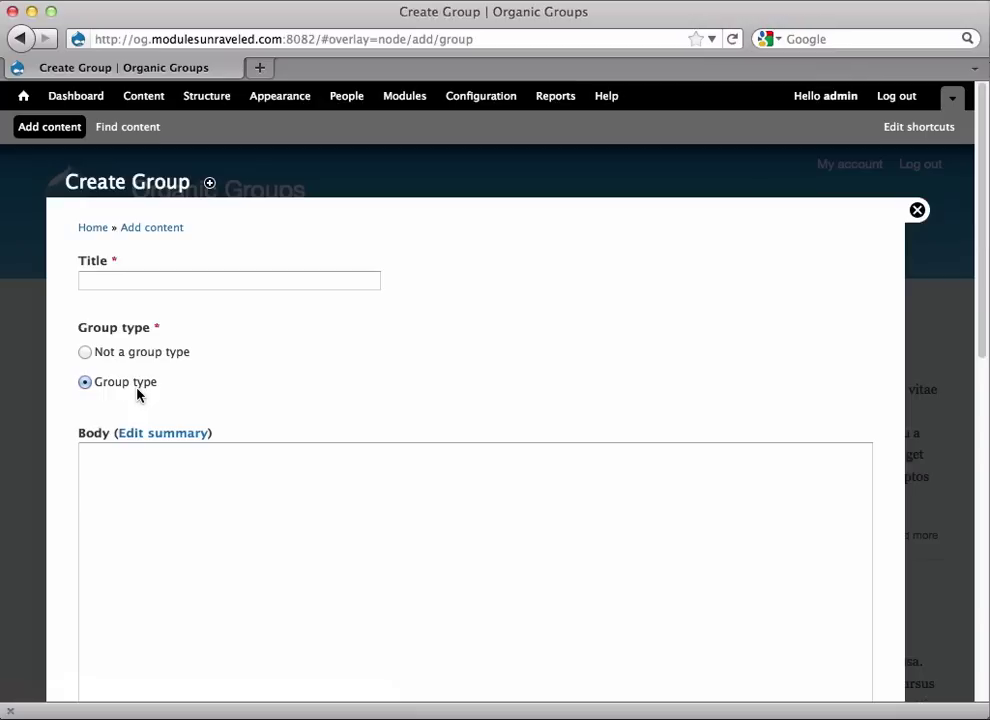
left_click(212, 281)
type("Private")
key("Down")
key("Down")
key("Down")
key("Return")
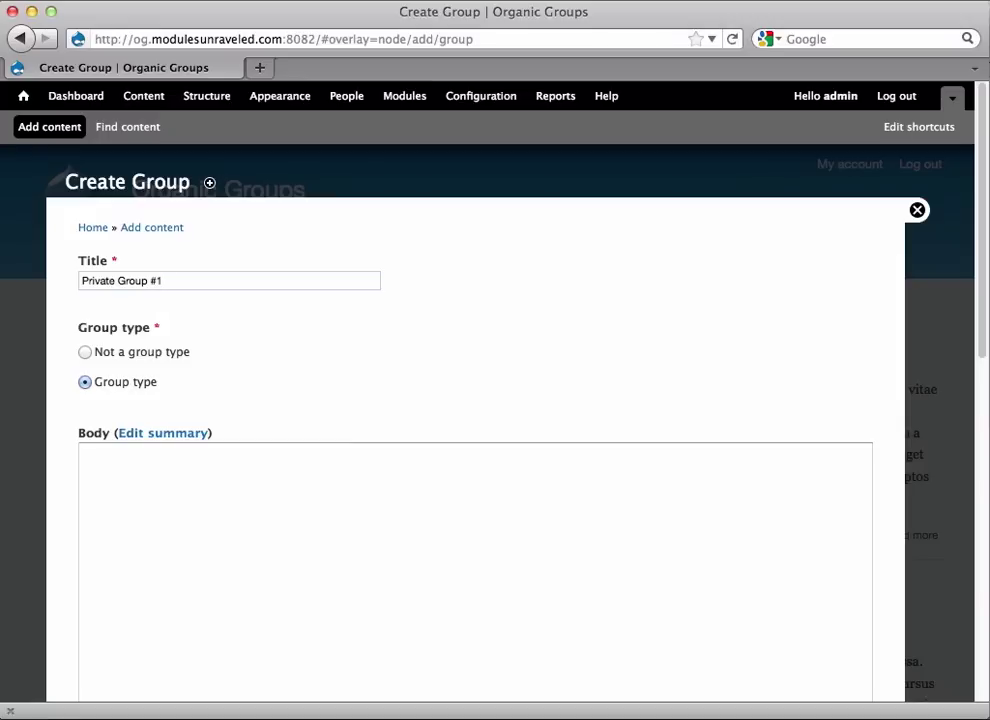
type("Mauris pharetra, erat vel posuere feugiat, neque felis dignissim orci, vitae semper turpis sem sit amet massa. Nullam non orci magna. In et ante in est lacinia tincidunt. Suspendisse ultricies congue mauris, ultricies cursus libero pulvinar non. Donec eu est nibh. Pellentesque quis mauris lorem. Maecenas erat mauris, ultricies mattis pharetra id, accumsan eget mi. Proin at commodo lorem. In justo urna, consequat in interdum nec, vehicula sed libero. Etiam elementum rutrum ipsum, vitae dapibus mauris dictum ut. Nunc id quam id turpis fermentum bibendum. Nulla massa metus, pellentesque ac feugiat id, auctor vel enim.")
scroll(248, 390, "down", 10)
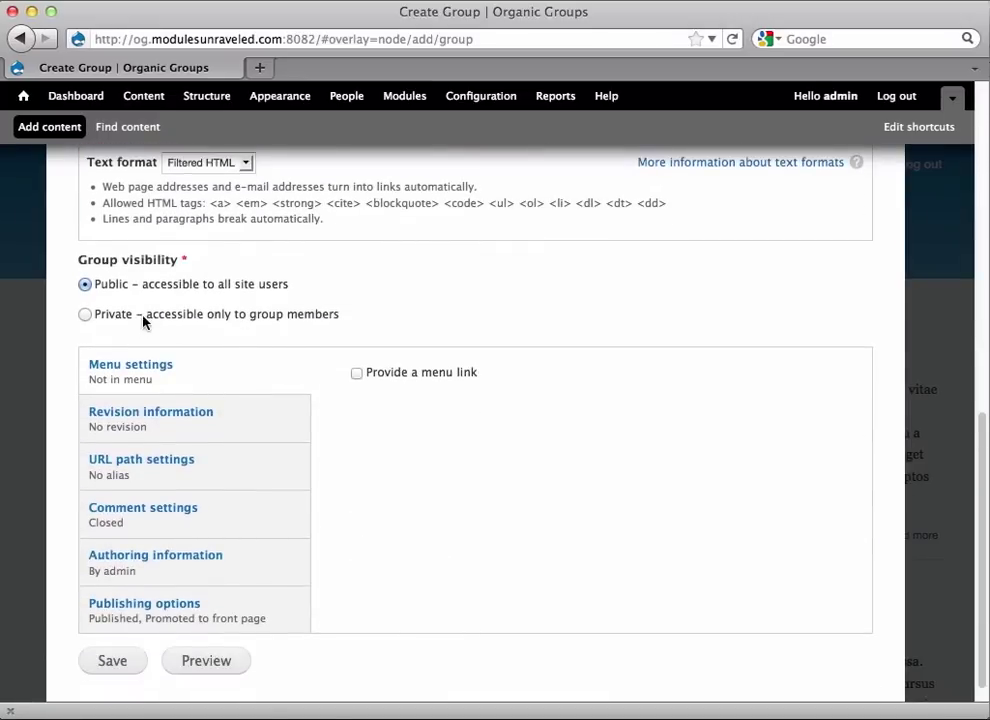
- Set Group visibility to Private, provide a main-menu link, and save the group
left_click(85, 315)
left_click(357, 374)
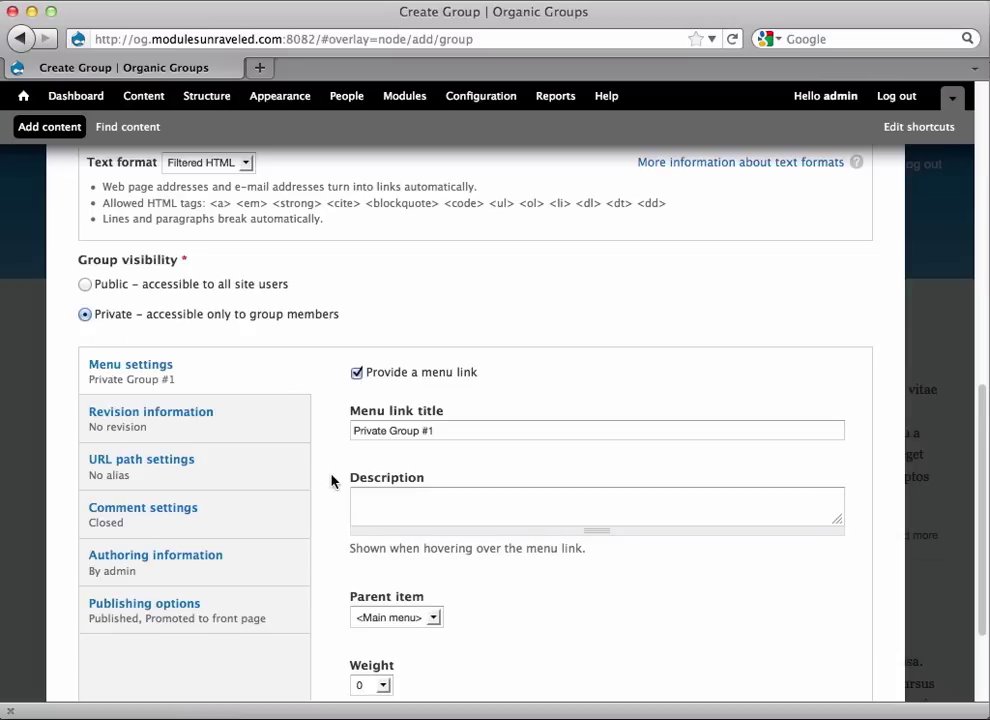
scroll(331, 482, "down", 3)
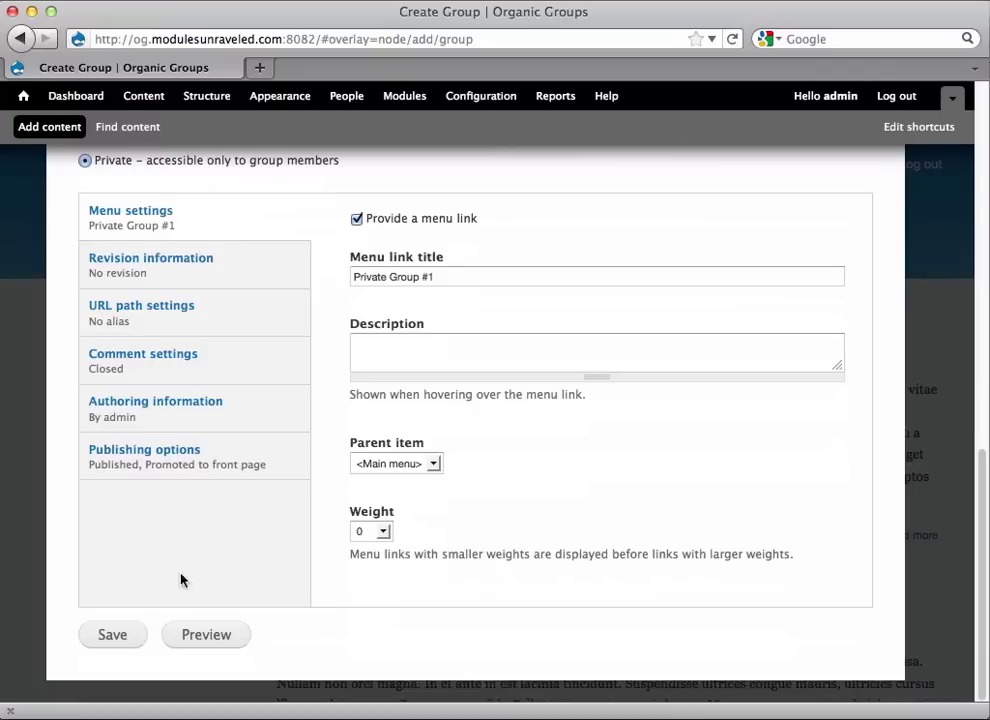
left_click(112, 635)
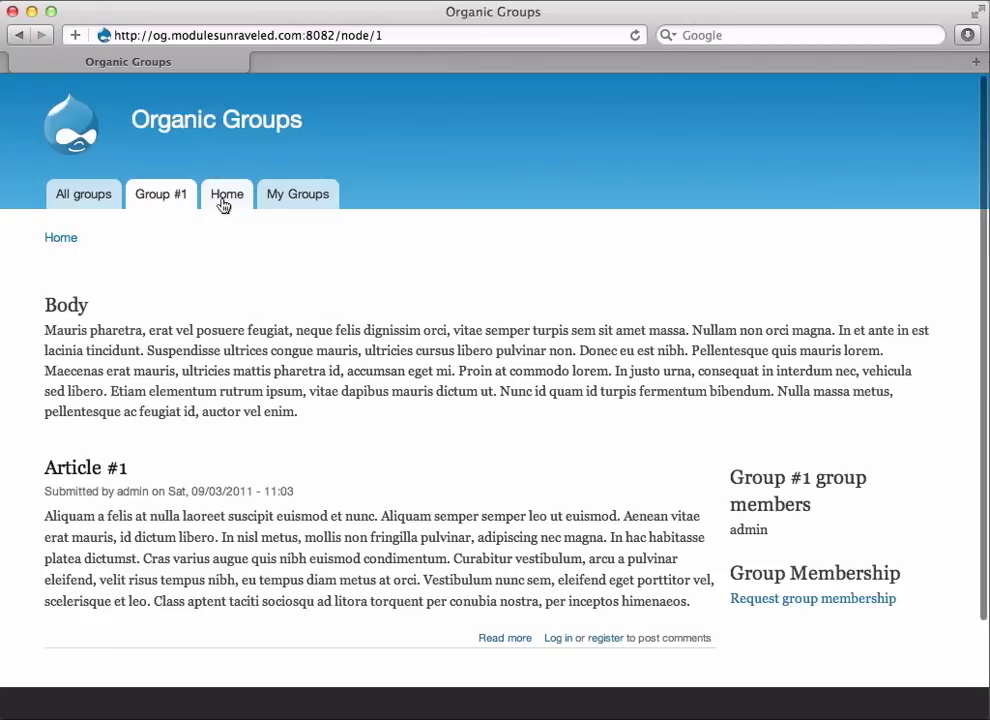
- Check the anonymous front page lacks Private Group #1, then return to admin Configuration
left_click(224, 203)
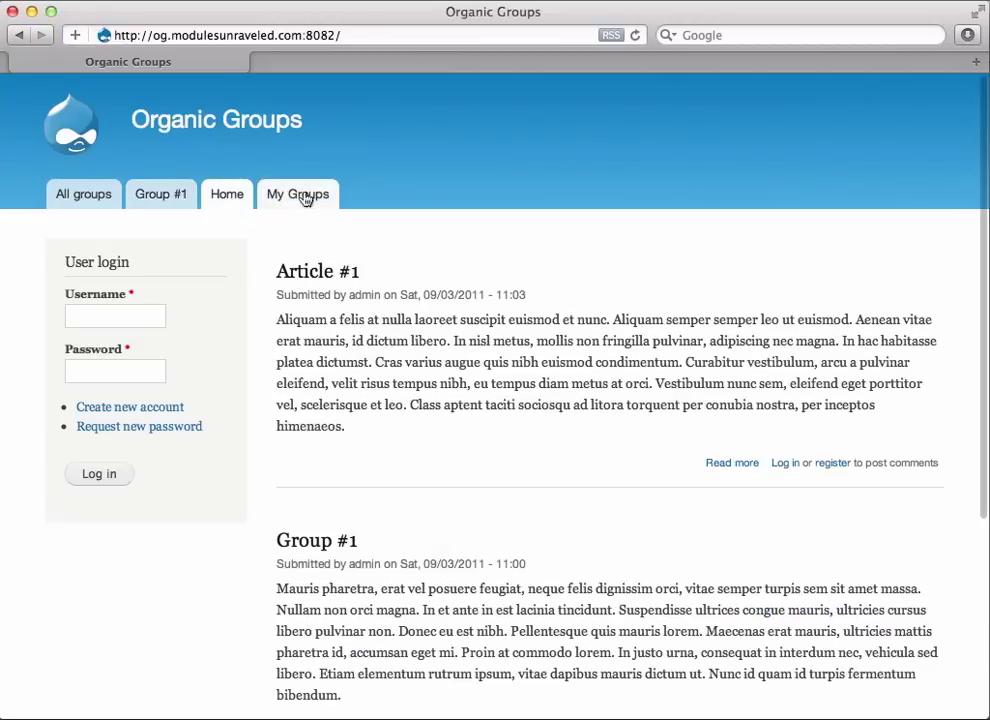
scroll(404, 239, "down", 5)
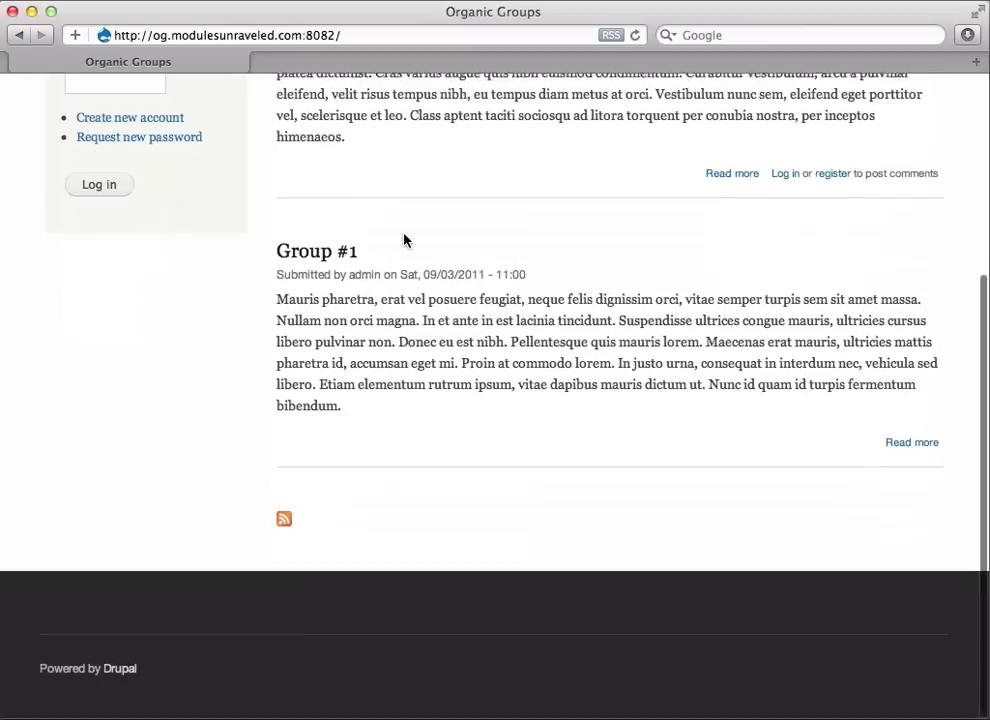
scroll(404, 239, "up", 5)
scroll(404, 239, "up", 1)
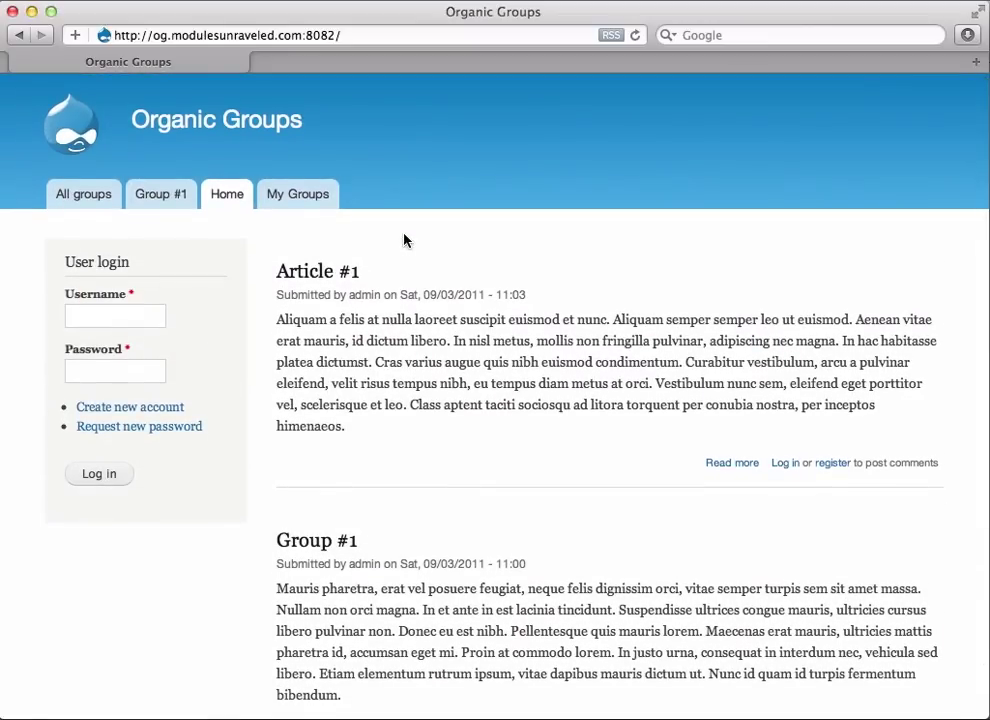
key("super+Tab")
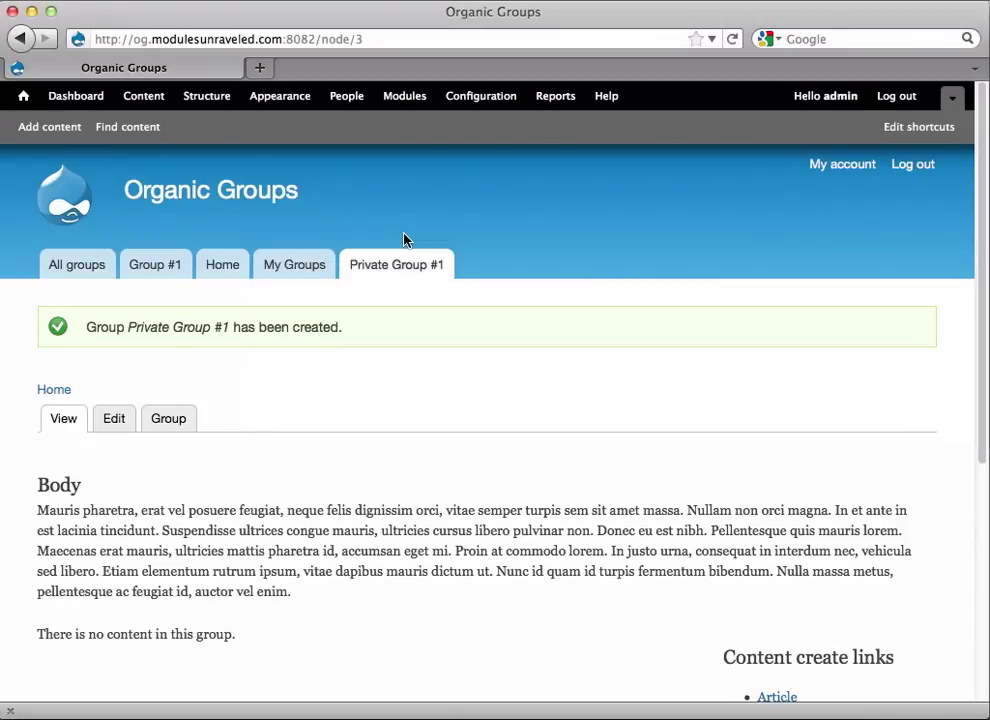
left_click(471, 98)
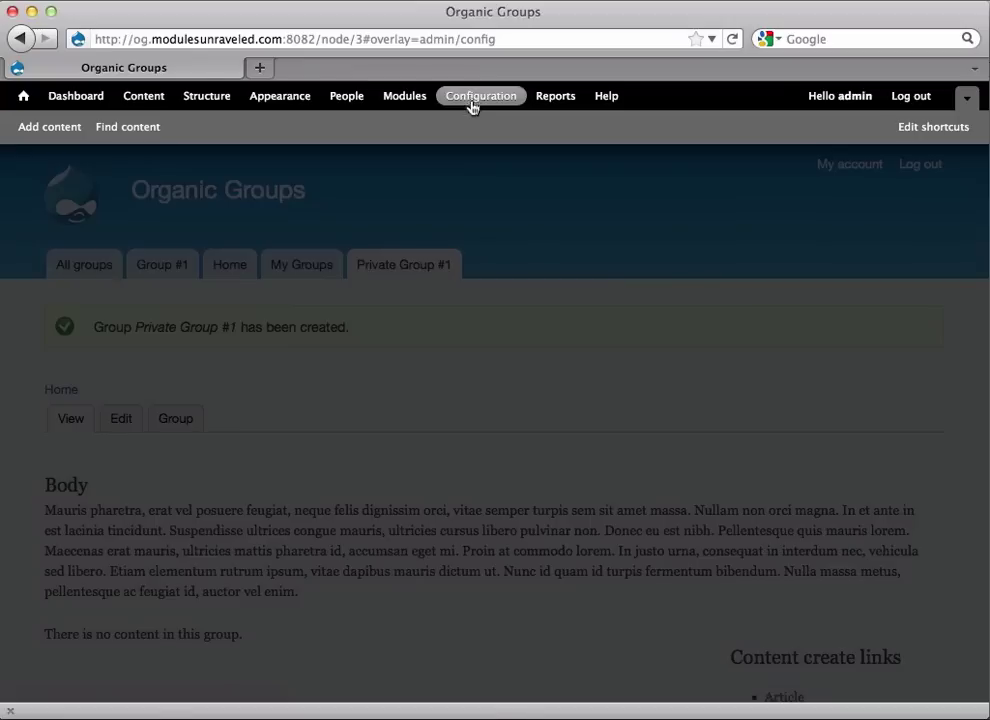
- In Organic groups field settings, attach the Group content visibility field to the Article bundle
scroll(573, 470, "down", 5)
scroll(573, 470, "down", 5)
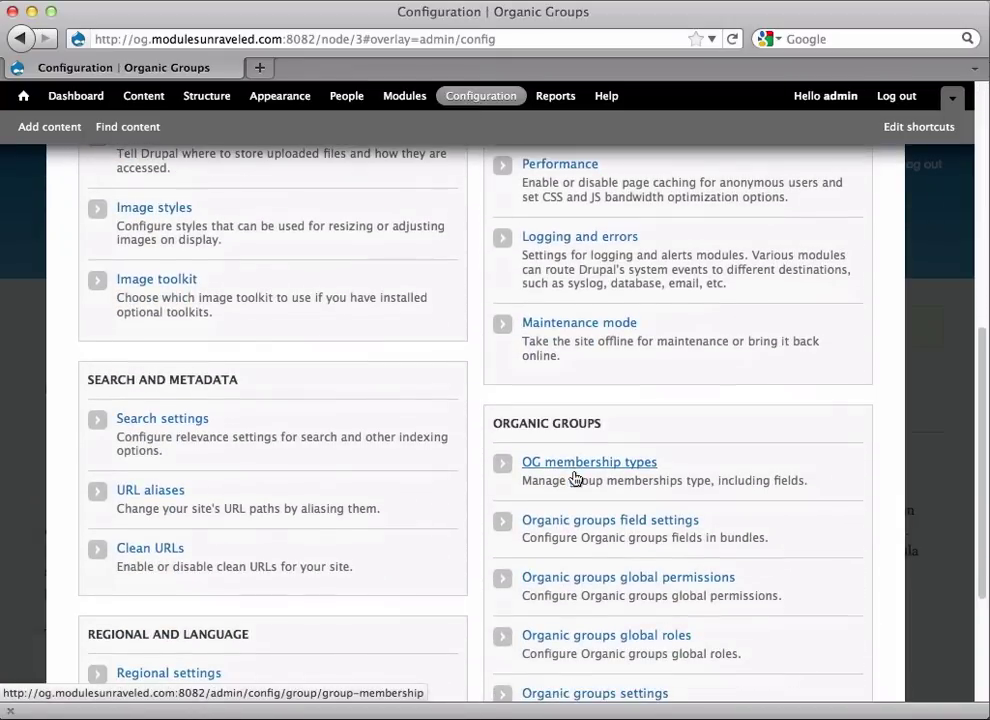
left_click(597, 535)
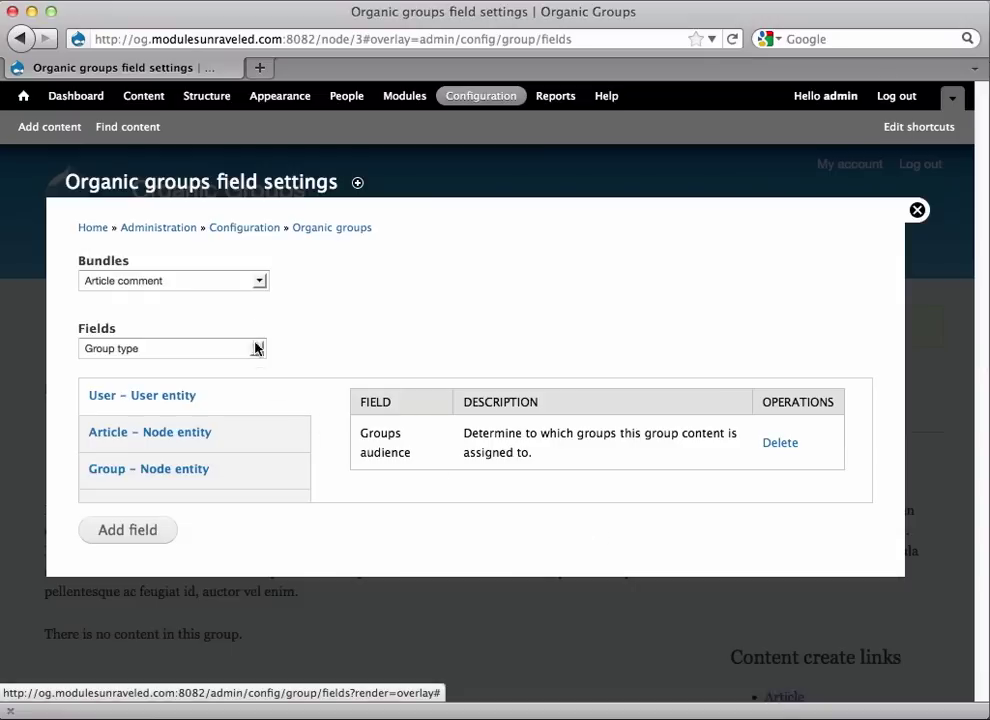
left_click(259, 281)
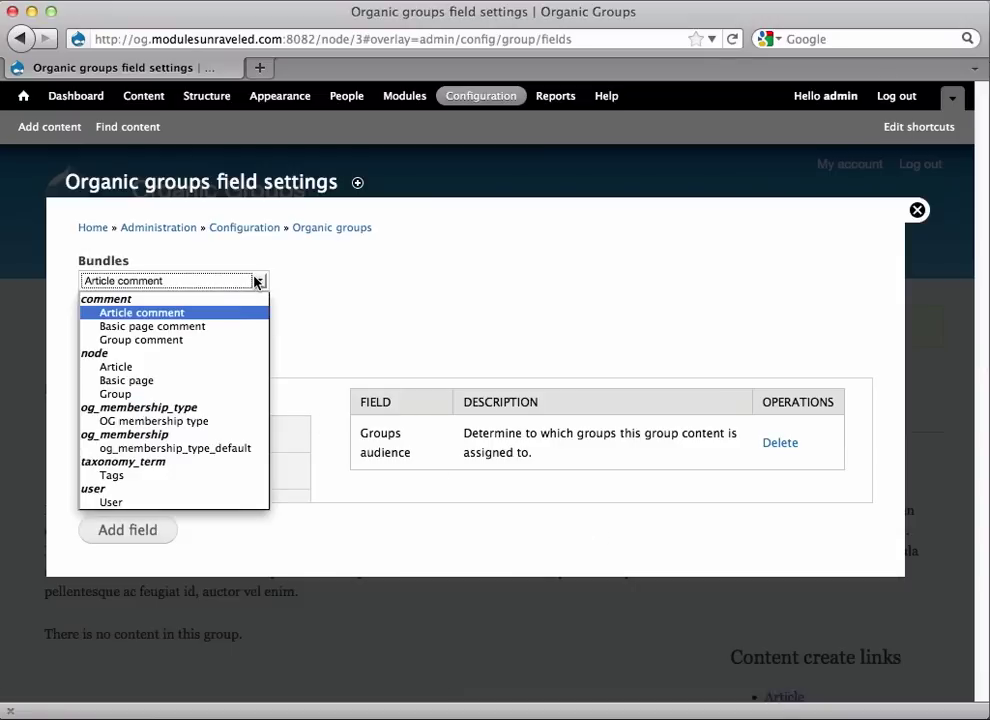
left_click(158, 368)
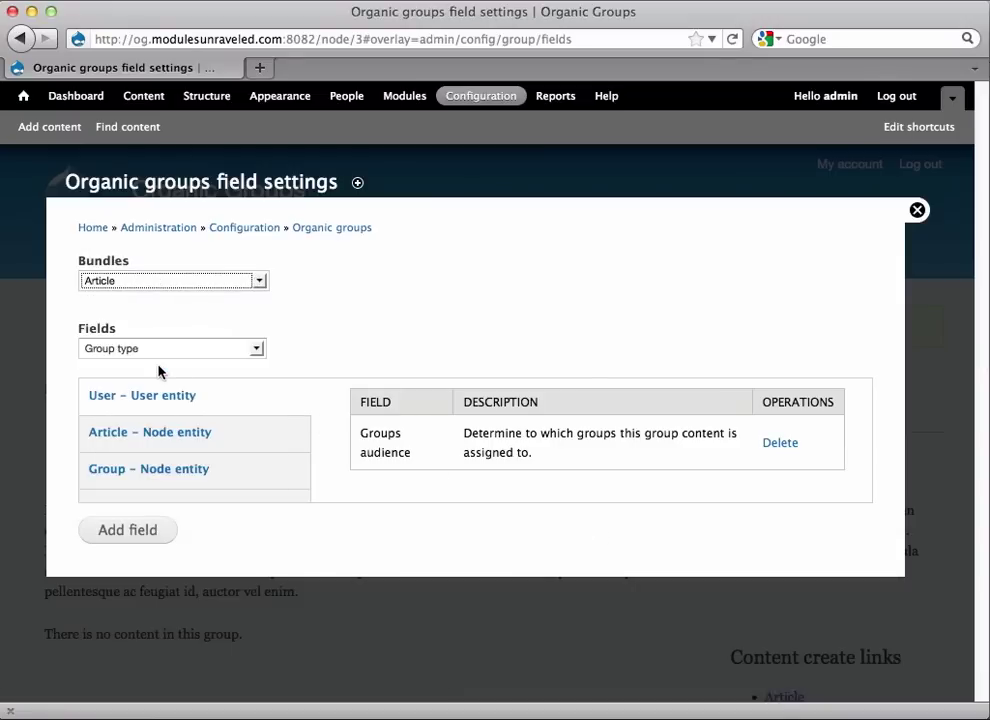
left_click(257, 349)
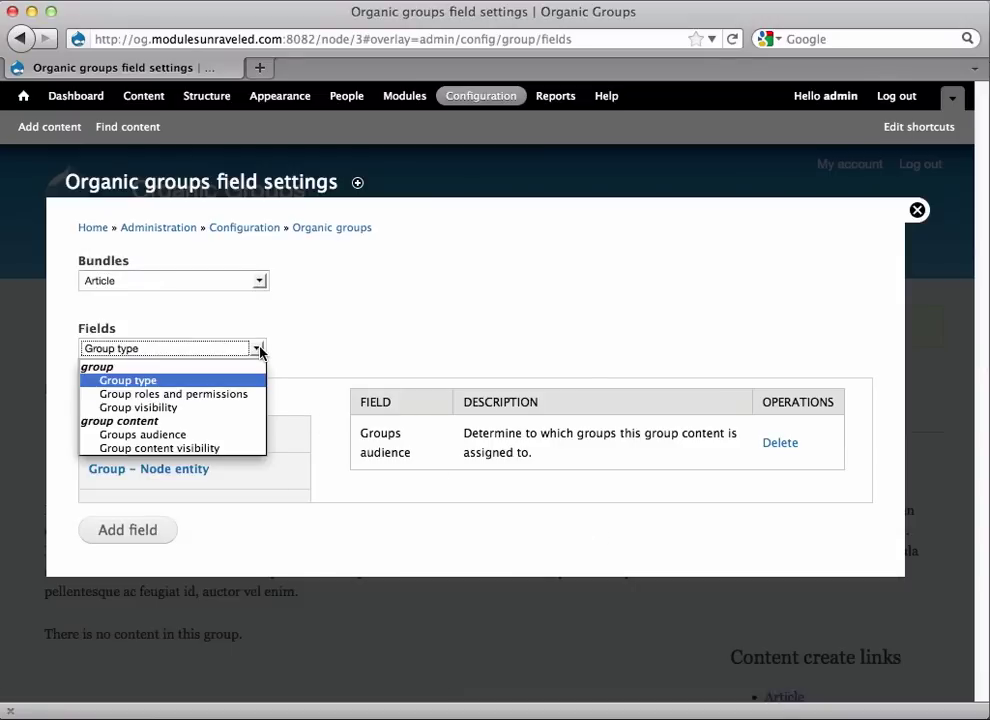
left_click(218, 450)
left_click(149, 532)
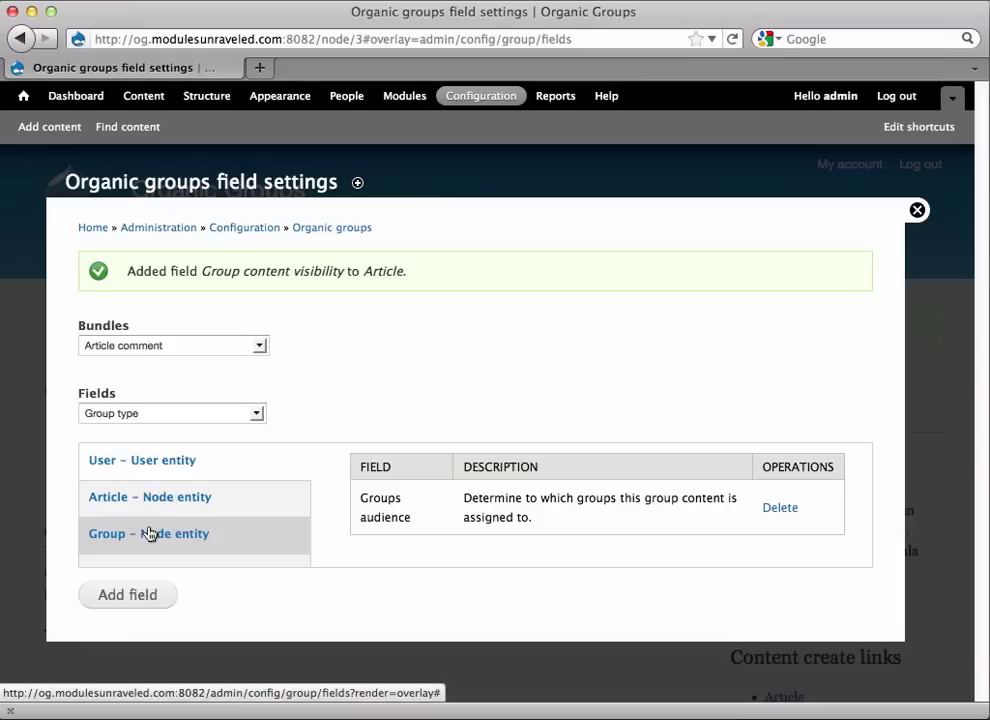
left_click(44, 130)
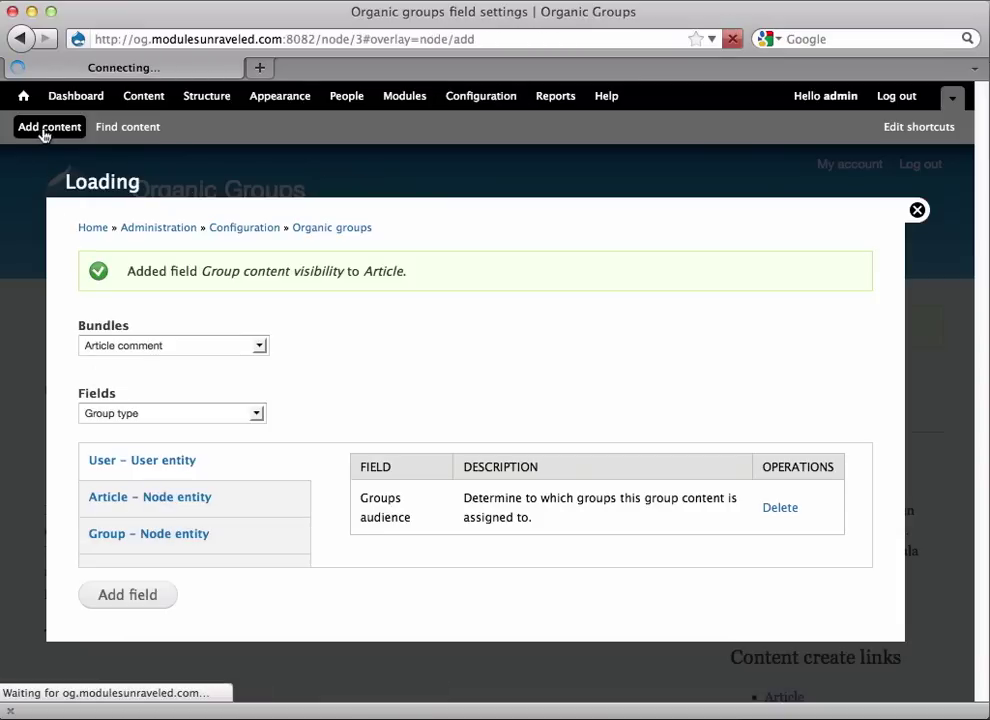
- Start a new Article titled 'Private Article #1' with pasted placeholder body text
left_click(129, 266)
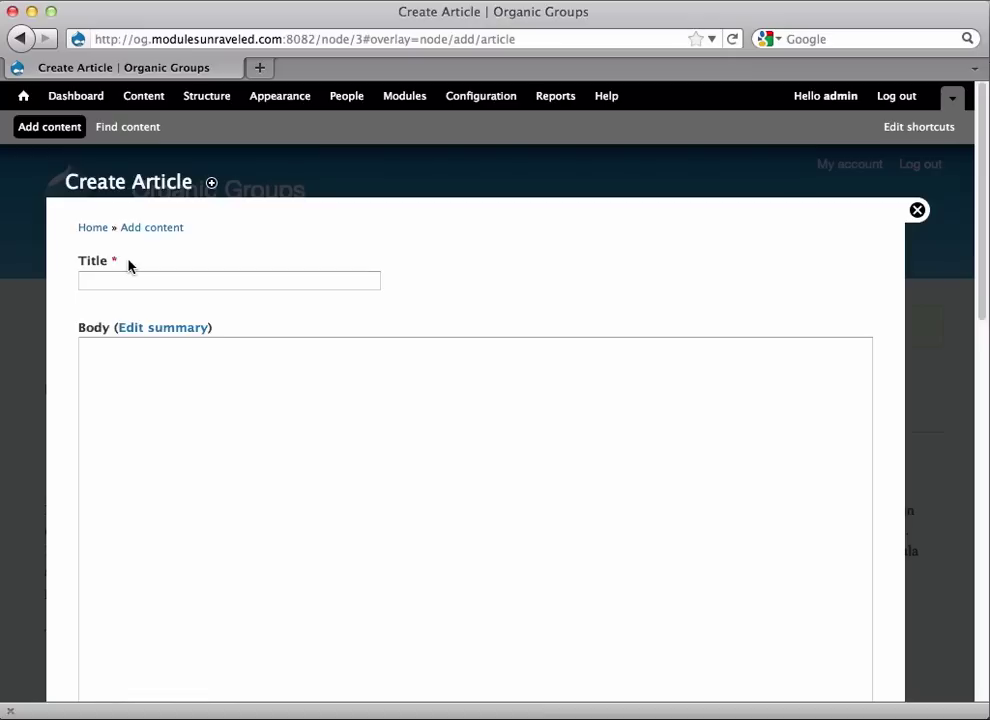
left_click(135, 276)
type("Pri")
key("Down")
key("Down")
key("Return")
key("Tab")
key("super+v")
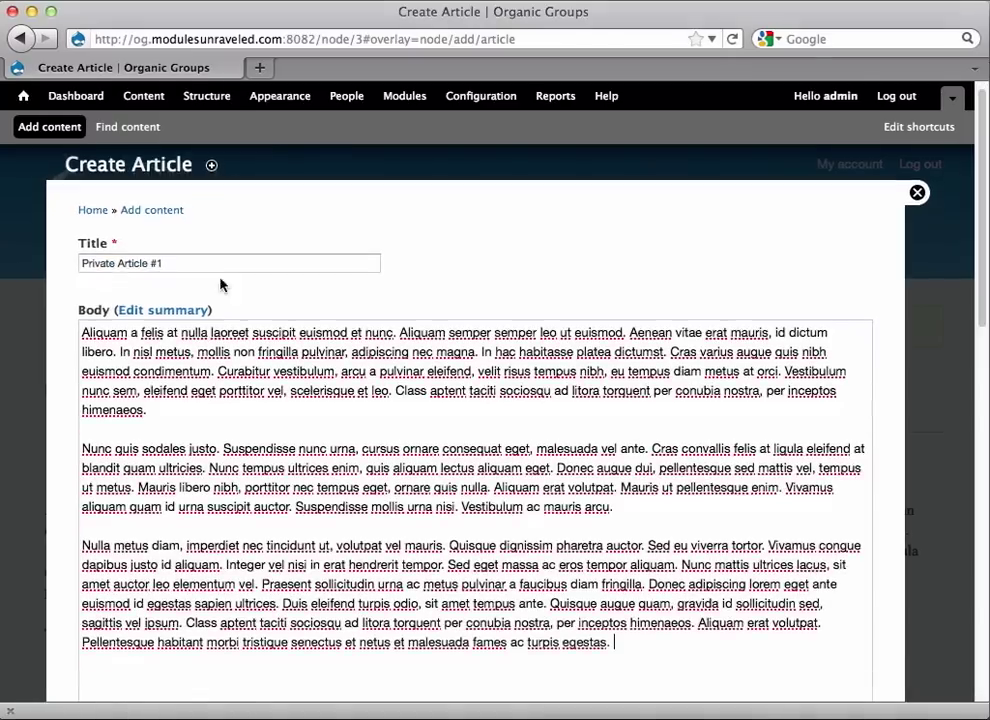
- Post the article to Private Group #1 and save it
scroll(220, 278, "down", 10)
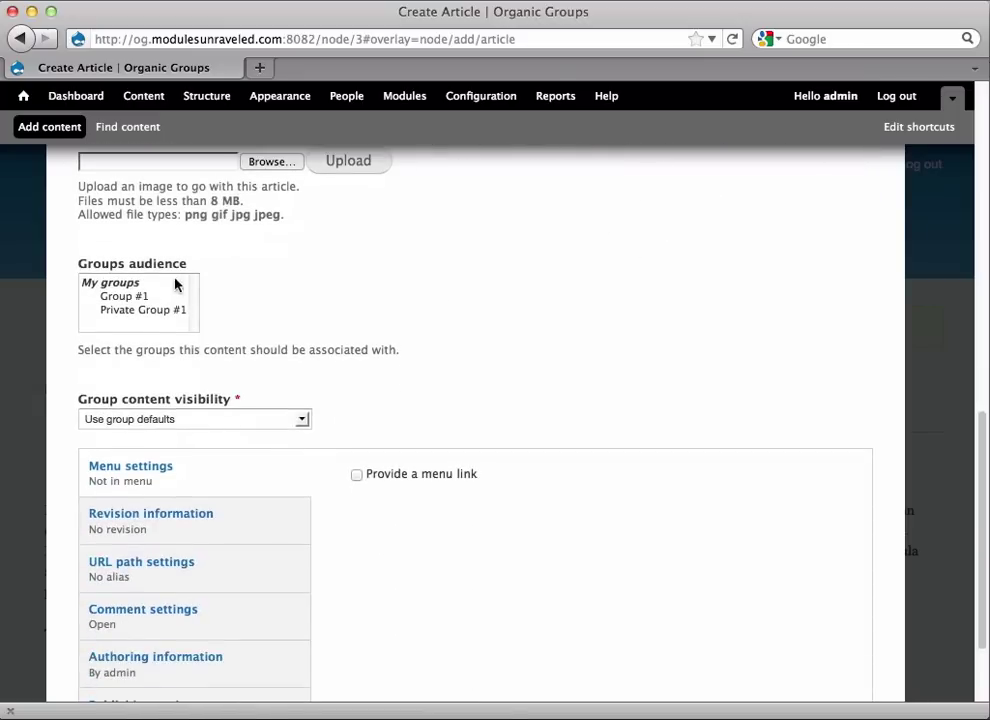
left_click(150, 310)
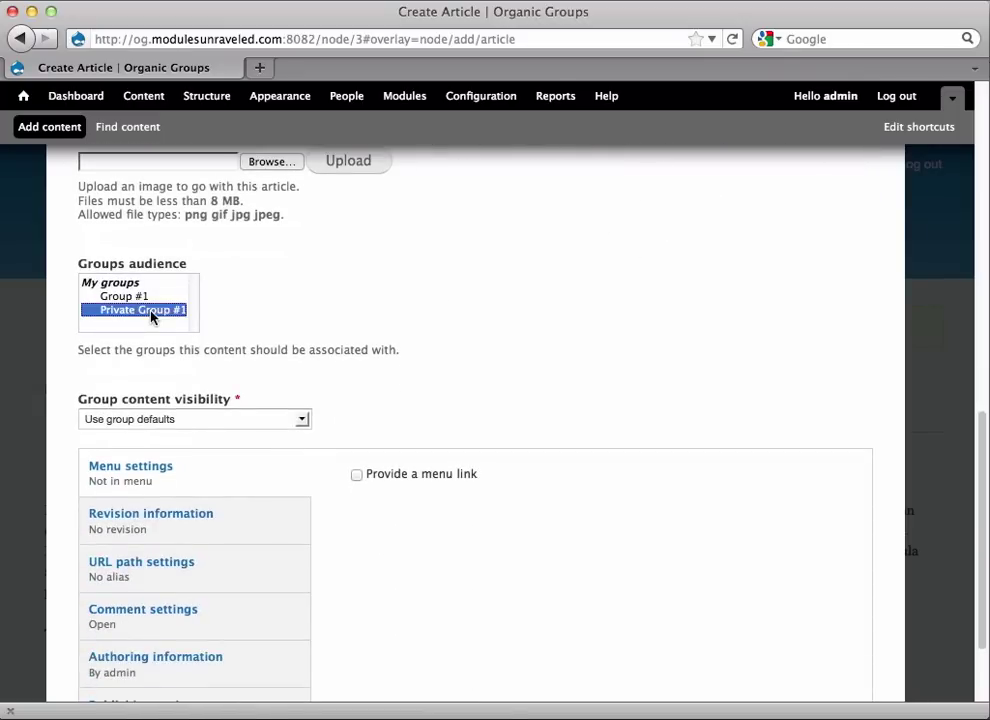
scroll(315, 397, "down", 3)
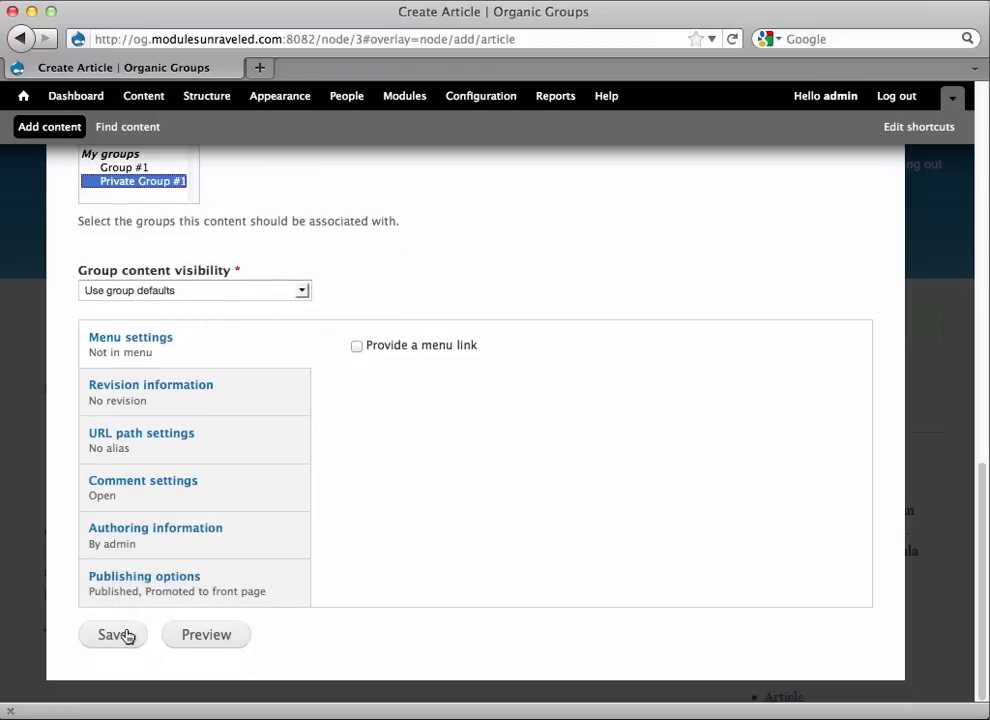
left_click(126, 636)
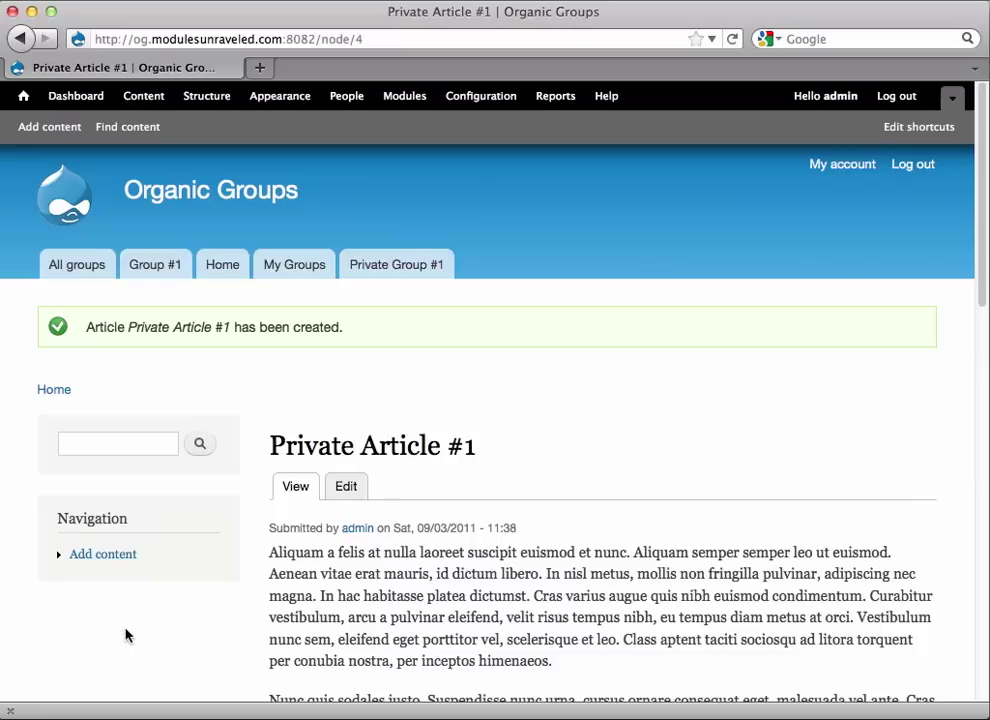
scroll(126, 636, "down", 4)
- Open the admin front page, then reload it in logged-out Safari to confirm Private Article #1 is hidden
scroll(126, 636, "up", 2)
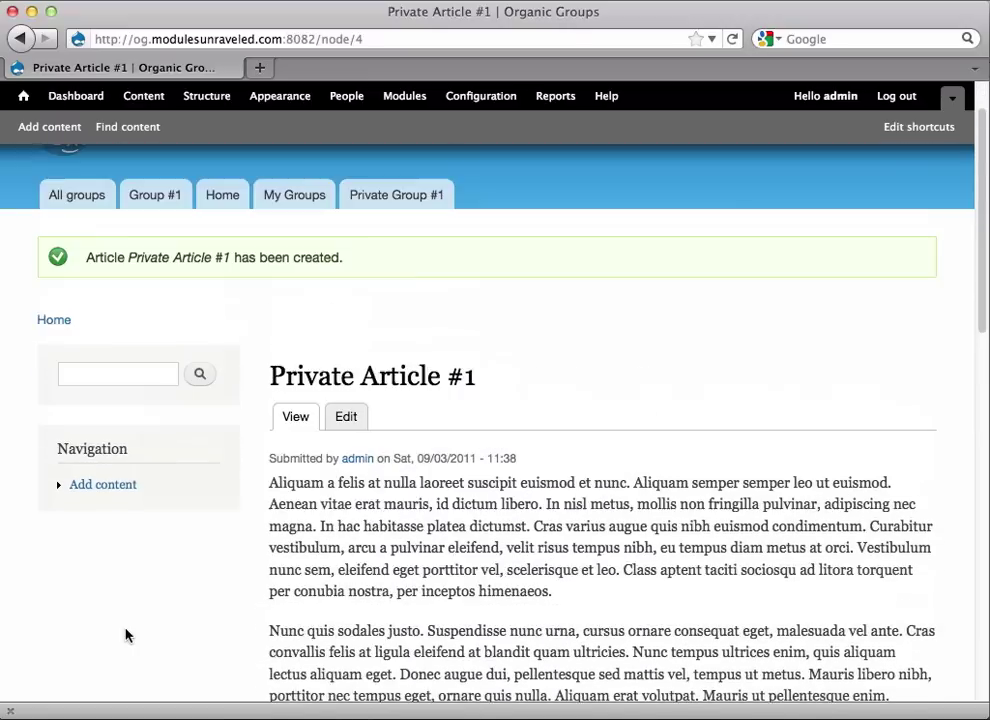
left_click(213, 198)
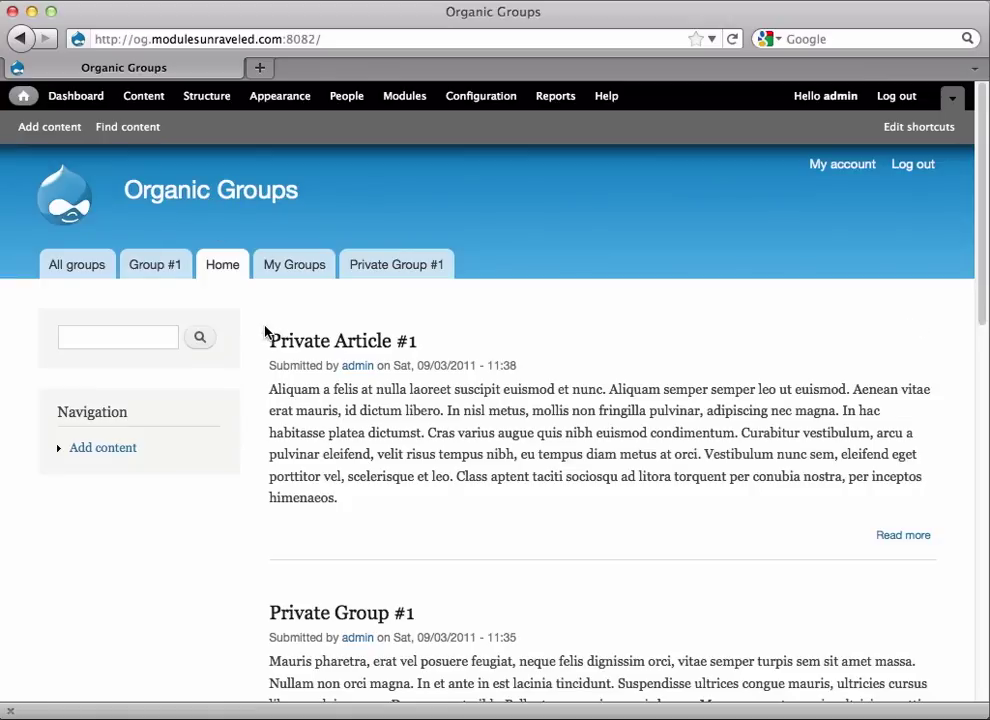
key("super+Tab")
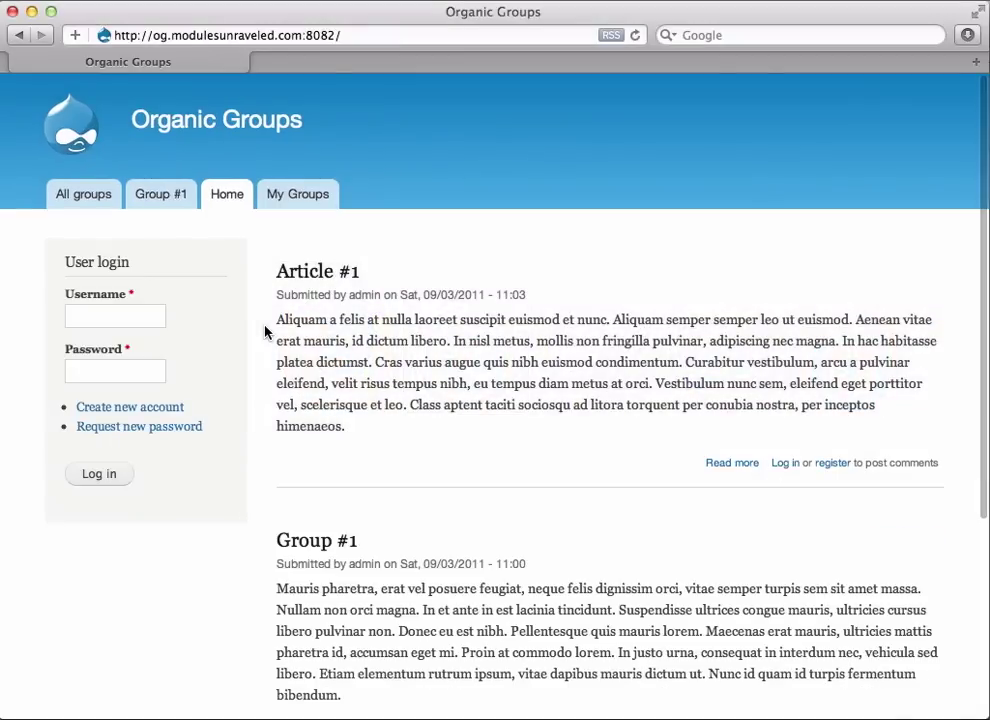
left_click(230, 205)
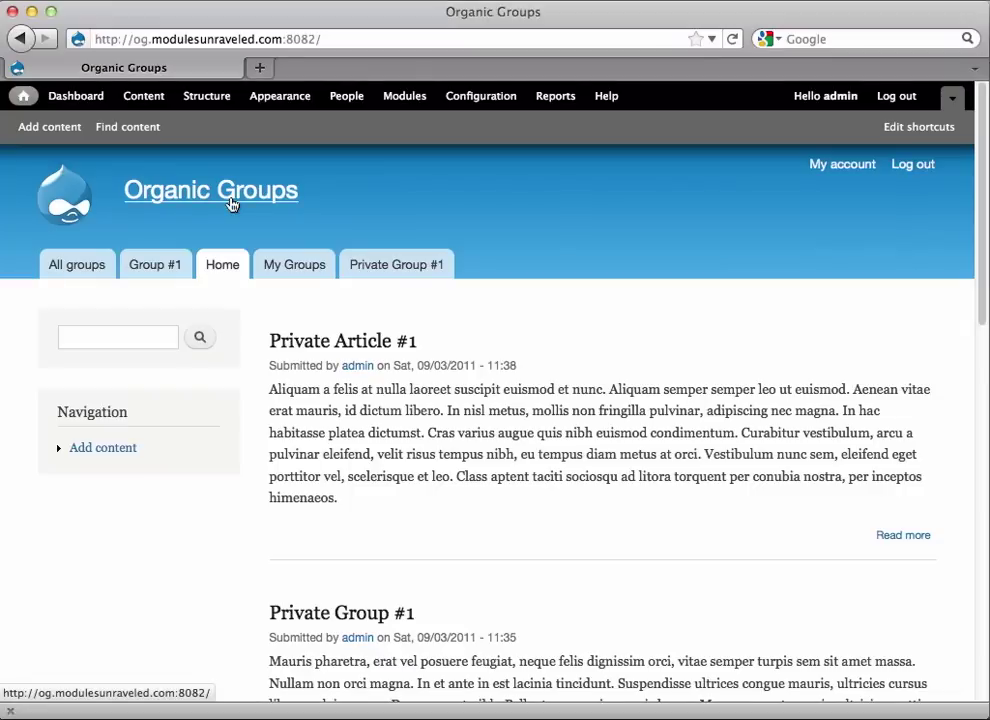
- Start a new Article titled 'Article #2' with pasted placeholder body text
left_click(44, 128)
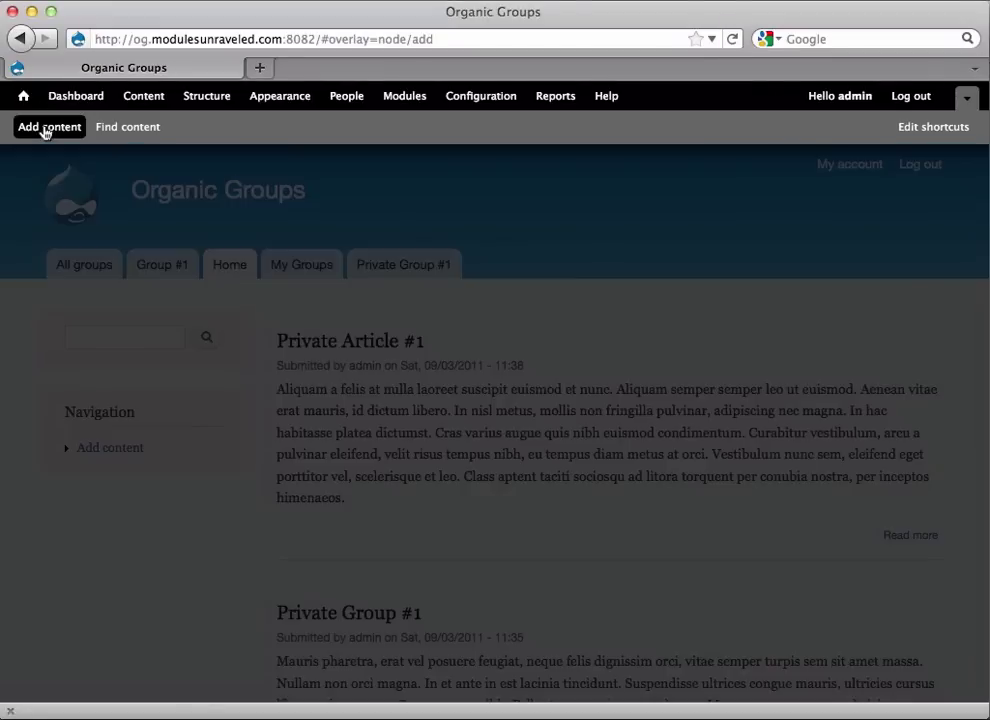
left_click(131, 263)
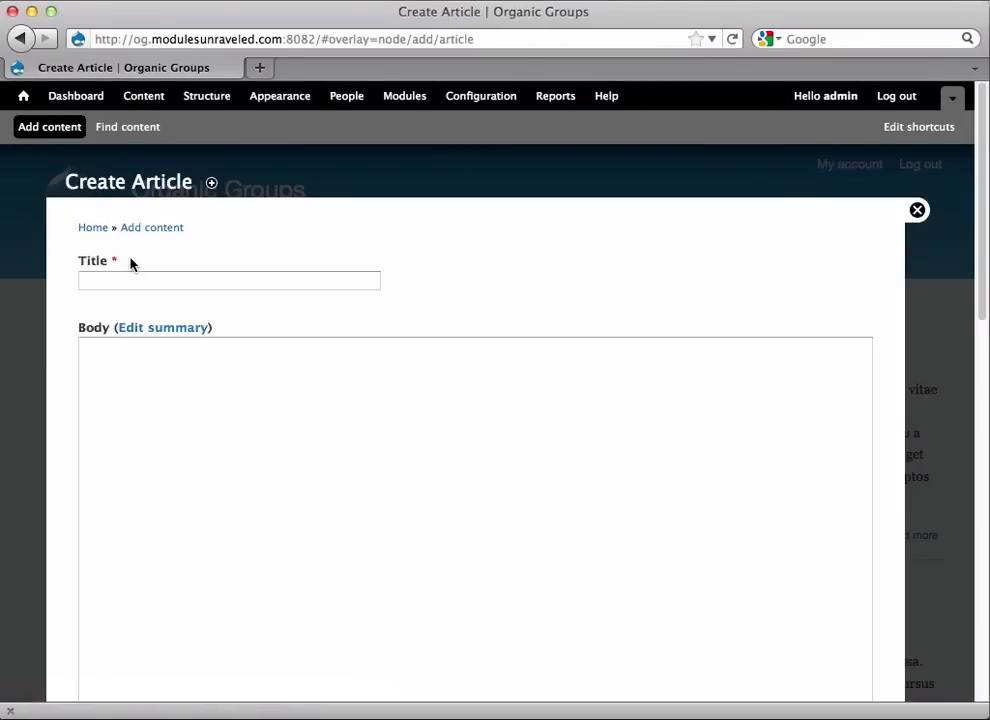
left_click(142, 280)
type("Article")
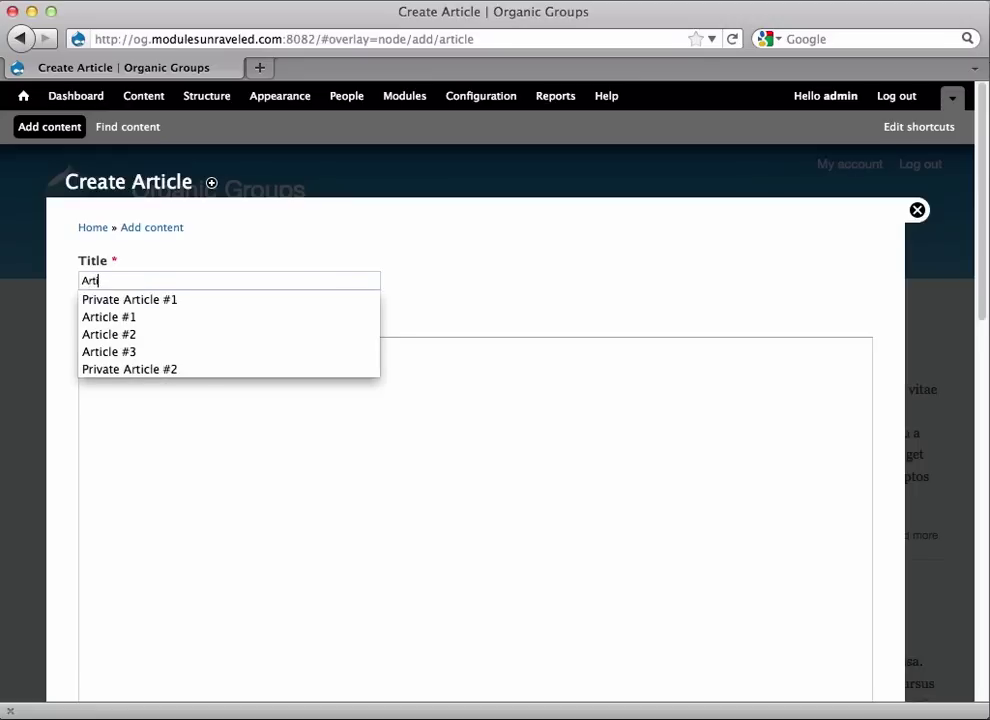
key("Down")
key("Down")
key("Down")
key("Return")
key("Tab")
key("super+v")
- Post it to Private Group #1 with Group content visibility Public, and save
scroll(150, 285, "down", 3)
scroll(150, 285, "down", 10)
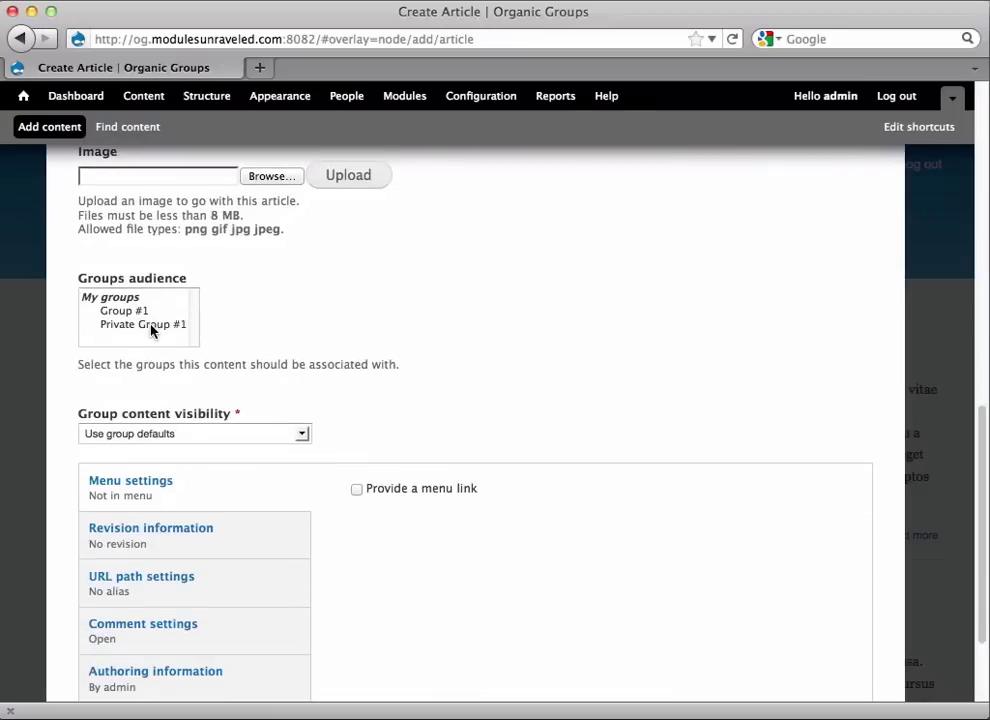
left_click(151, 327)
scroll(158, 350, "down", 1)
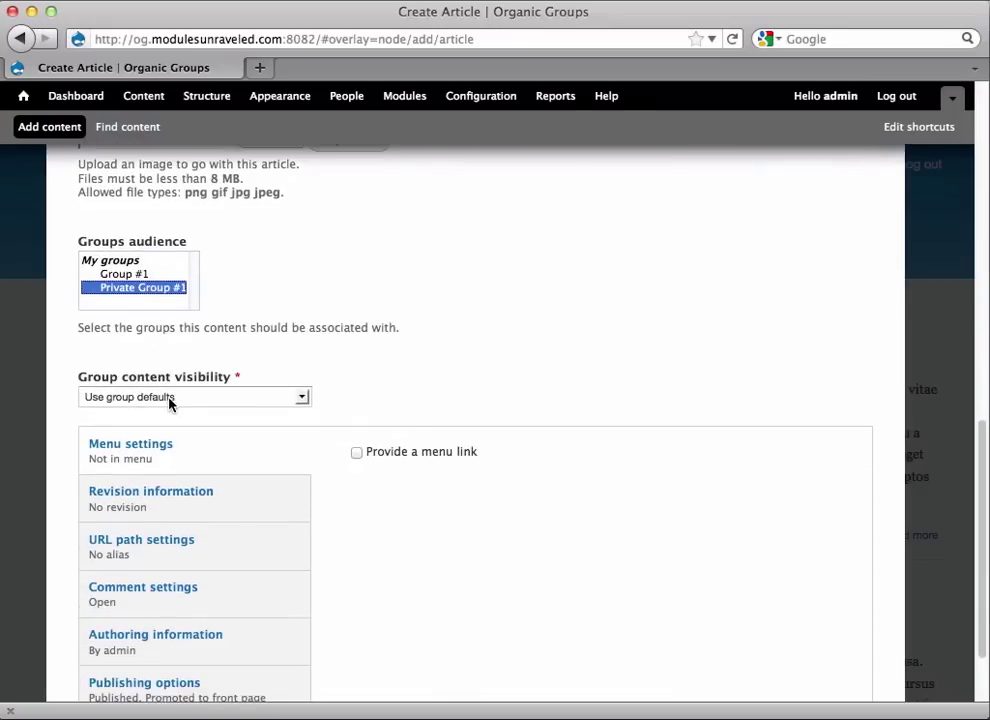
left_click(178, 397)
left_click(180, 397)
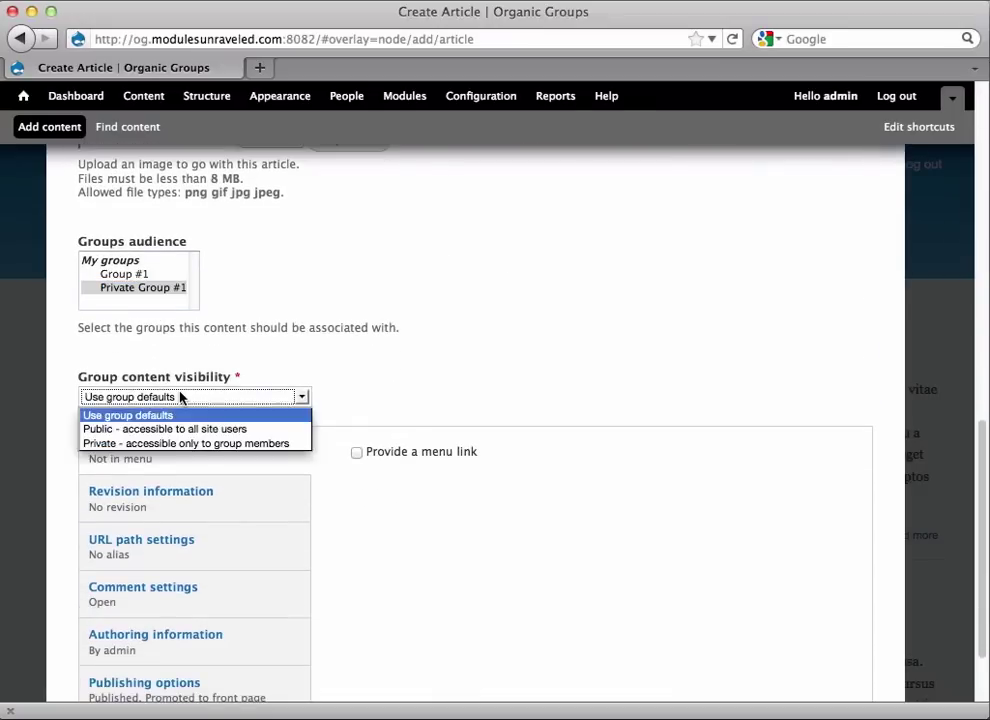
left_click(294, 430)
scroll(328, 480, "down", 3)
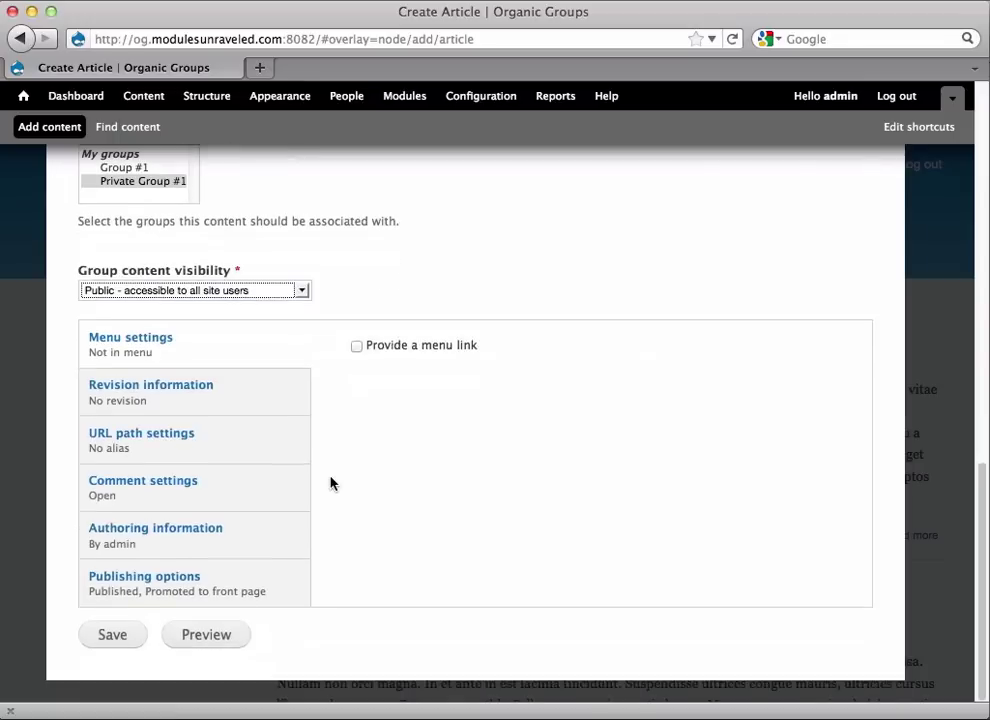
left_click(118, 635)
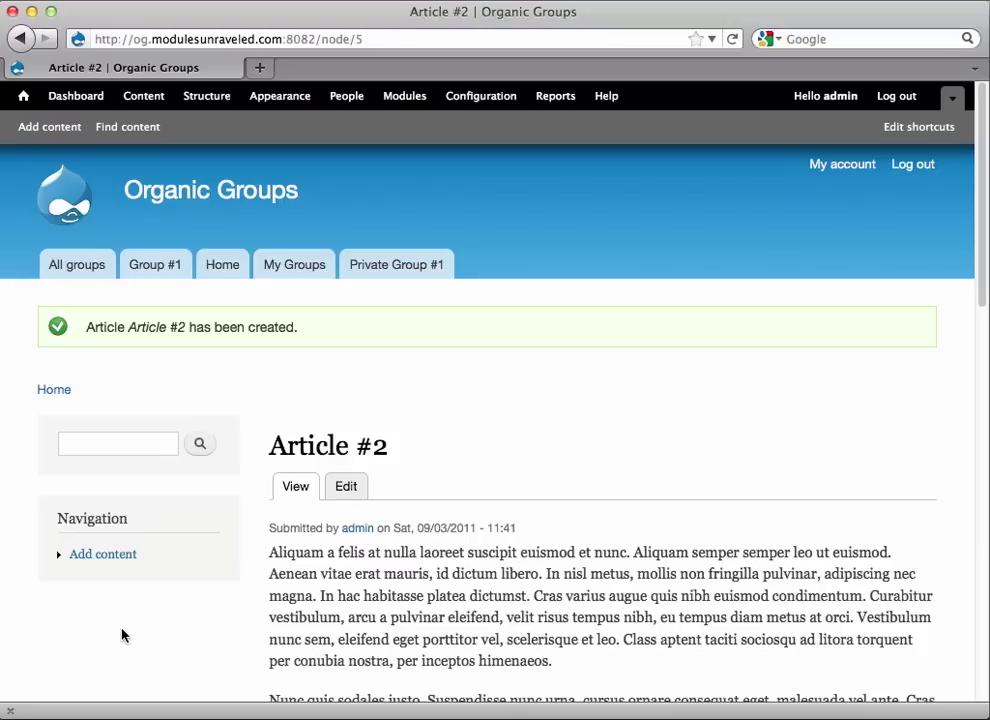
- Reload the front page as a logged-out visitor and open Article #2 to confirm it's visible
left_click(221, 268)
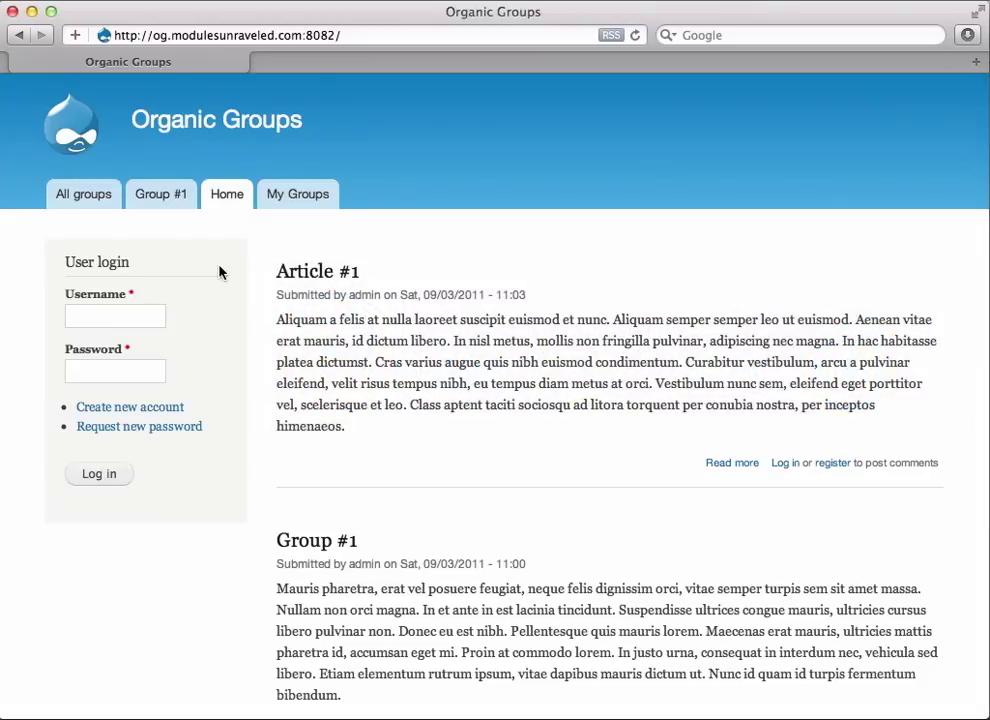
key("super+r")
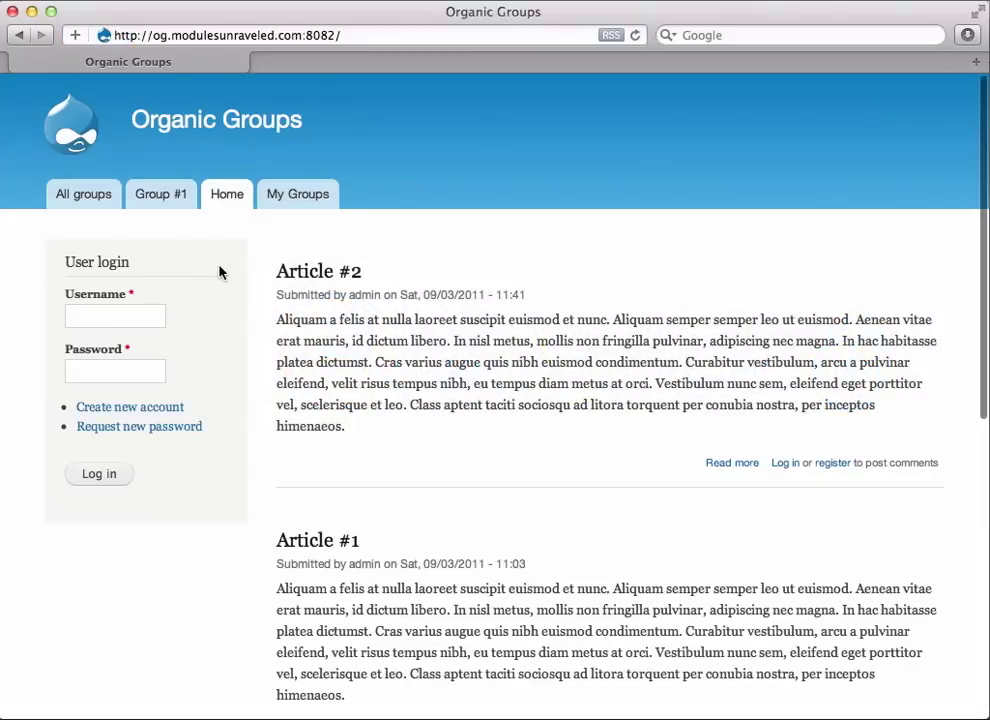
left_click(287, 270)
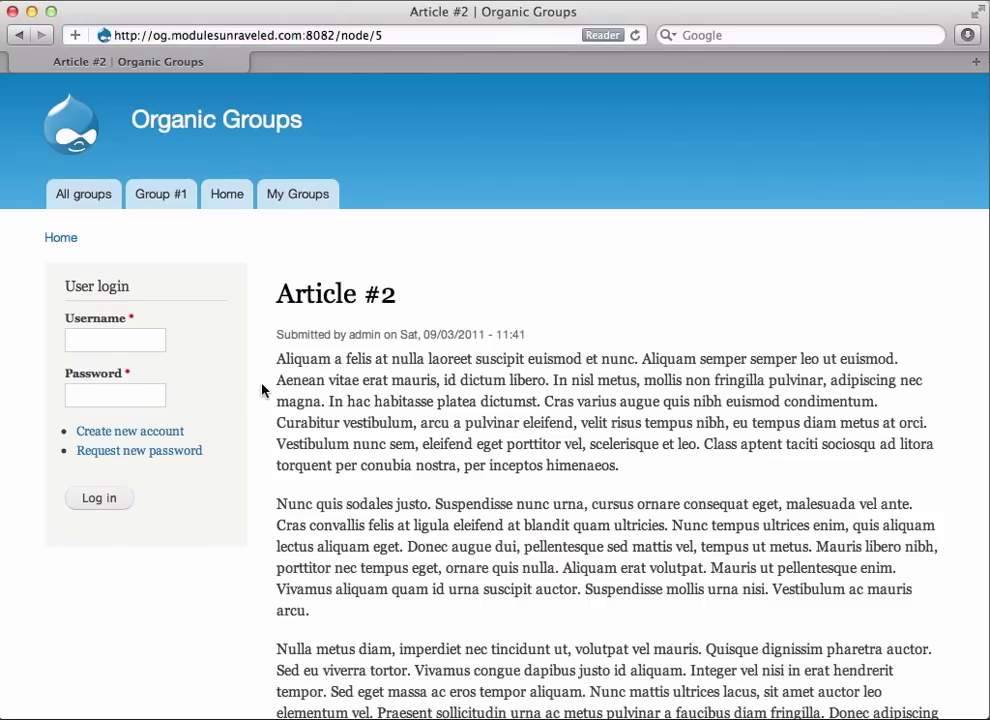
scroll(255, 392, "down", 2)
scroll(255, 392, "down", 5)
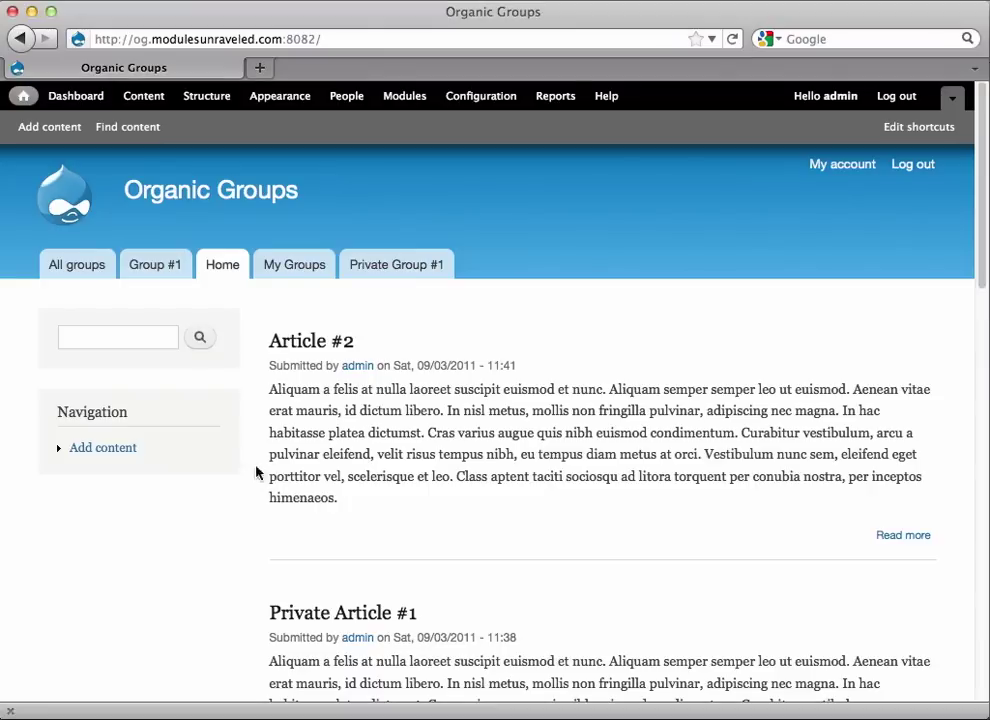
- Start a new group titled 'Group #2' with a pasted placeholder body paragraph
left_click(42, 132)
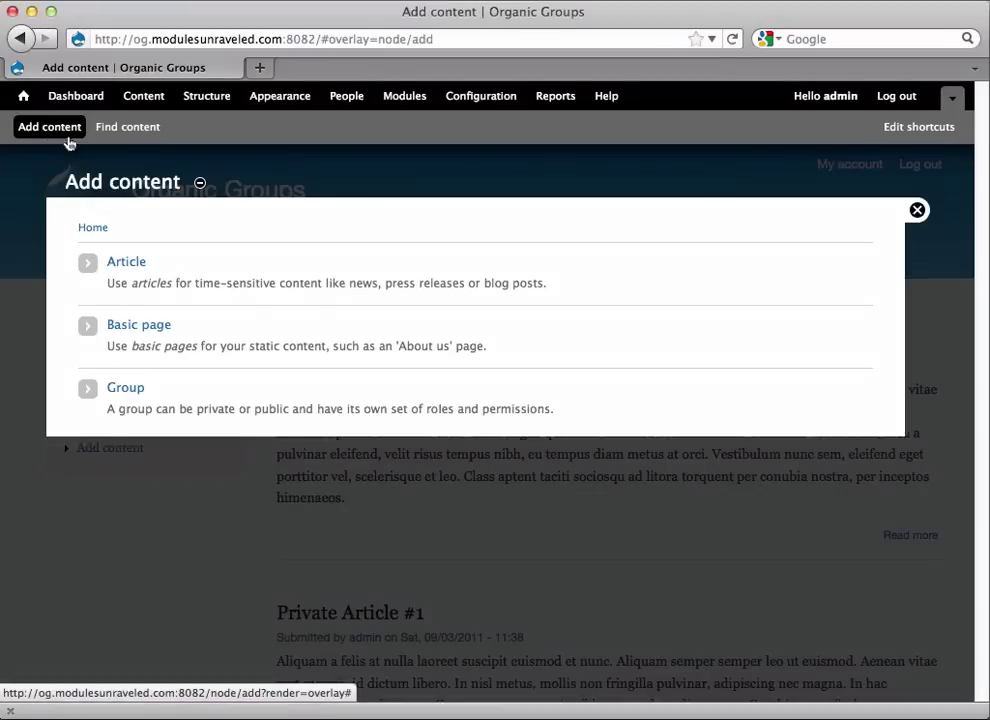
left_click(130, 392)
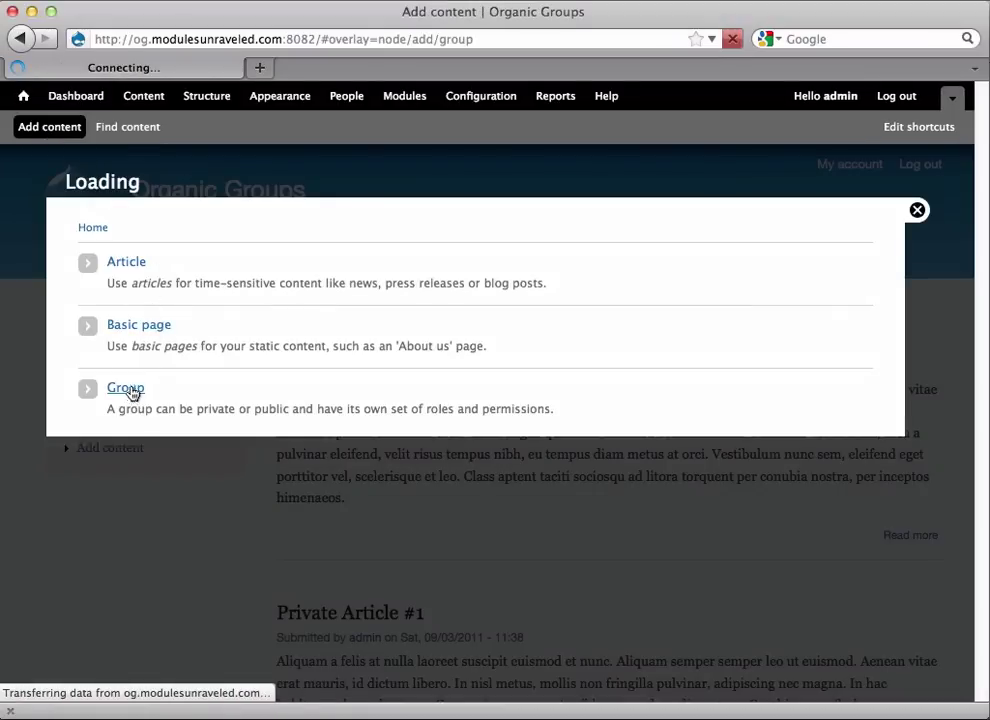
left_click(196, 280)
type("Group @")
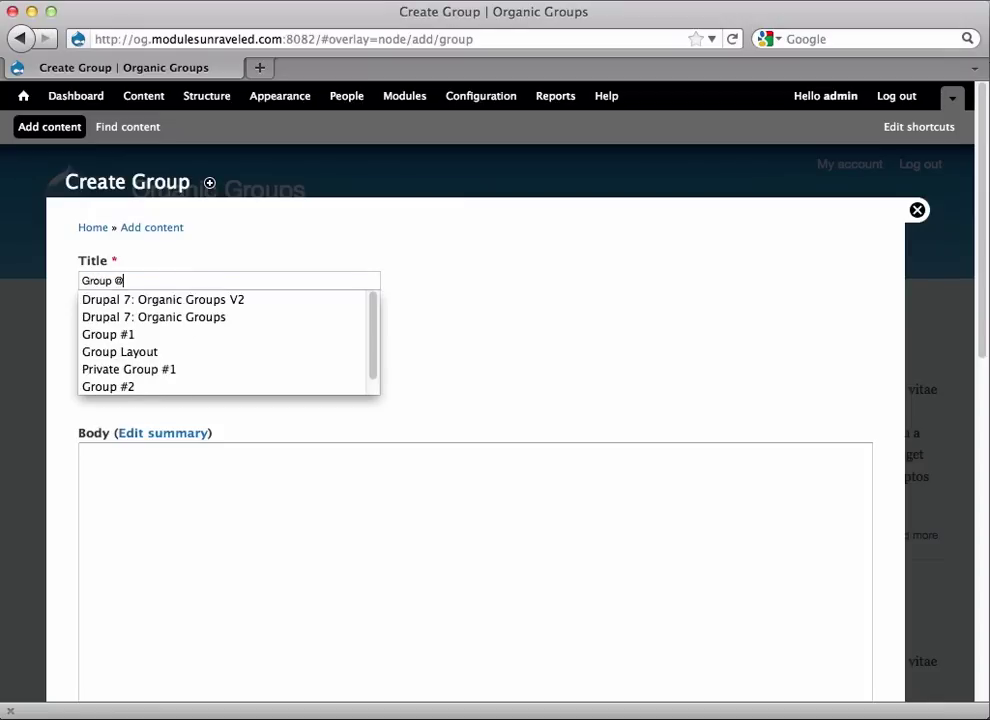
key("BackSpace")
type("#2")
key("Tab")
key("Tab")
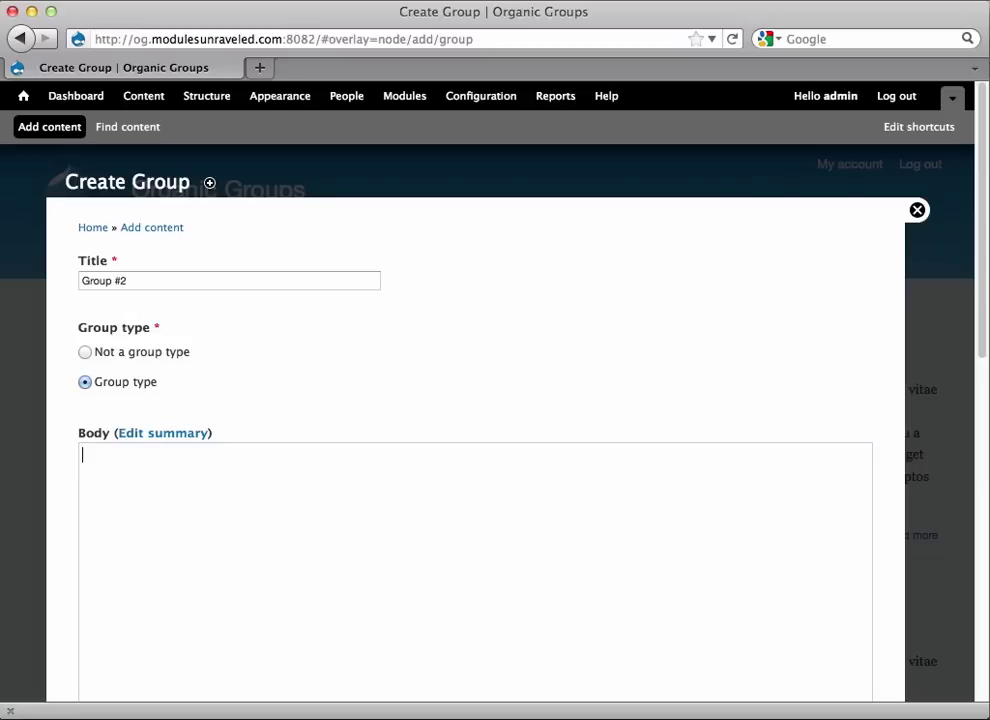
type("Mauris pharetra, erat vel posuere feugiat, neque felis dignissim orci, vitae semper turpis sem sit amet massa. Nullam non orci magna. In et ante in est lacinia tincidunt. Suspendisse ultrices congue mauris, ultricies cursus libero pulvinar non. Donec eu est nibh. Pellentesque quis mauris lorem. Maecenas erat mauris, ultricies mattis pharetra id, accumsan eget mi. Proin at commodo lorem. In justo urna, consequat in interdum nec, vehicula sed libero. Etiam elementum rutrum ipsum, vitae dapibus mauris dictum ut. Nunc id quam id turpis fermentum bibendum. Nulla massa metus, pellentesque ac feugiat ac, auctor vel enim.")
- Give Group #2 a main-menu link and save it with Public visibility
scroll(185, 278, "down", 10)
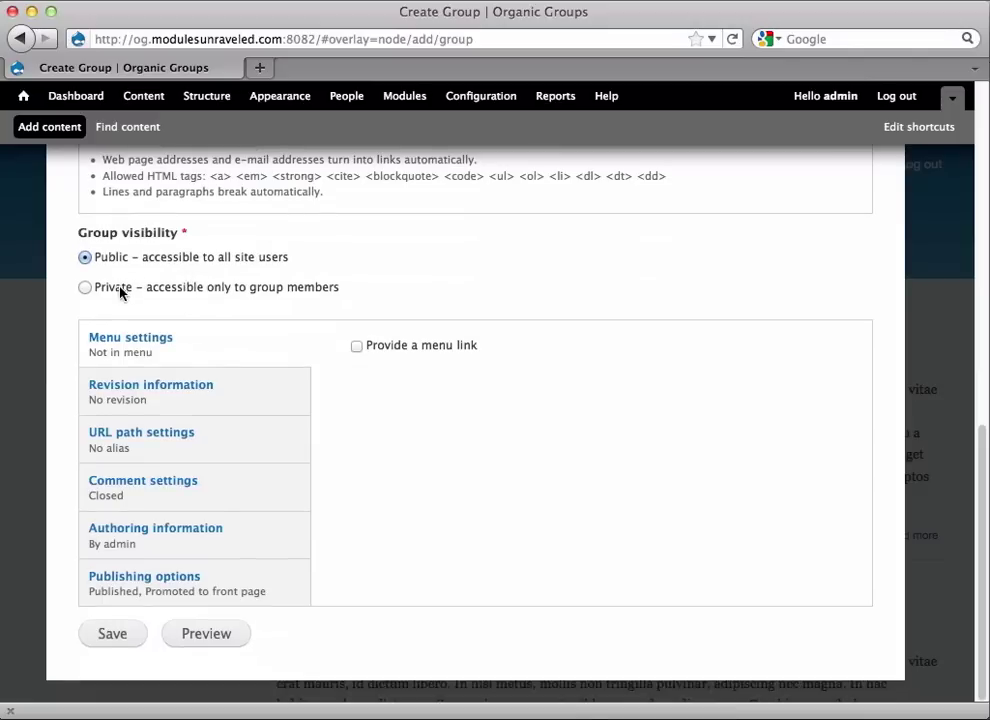
left_click(357, 346)
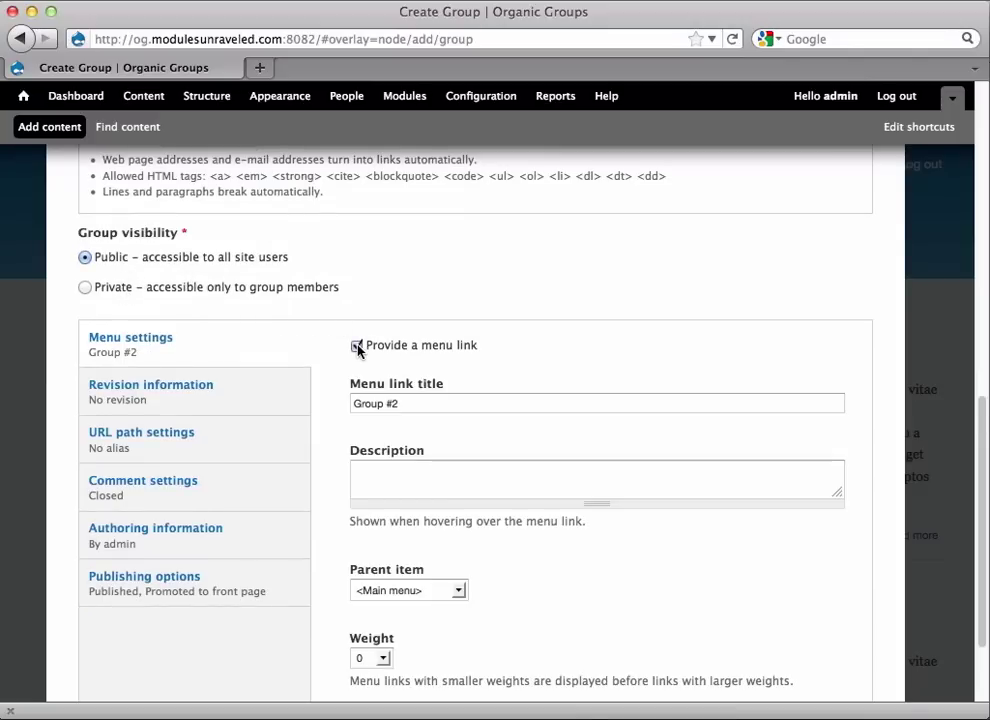
scroll(300, 570, "down", 3)
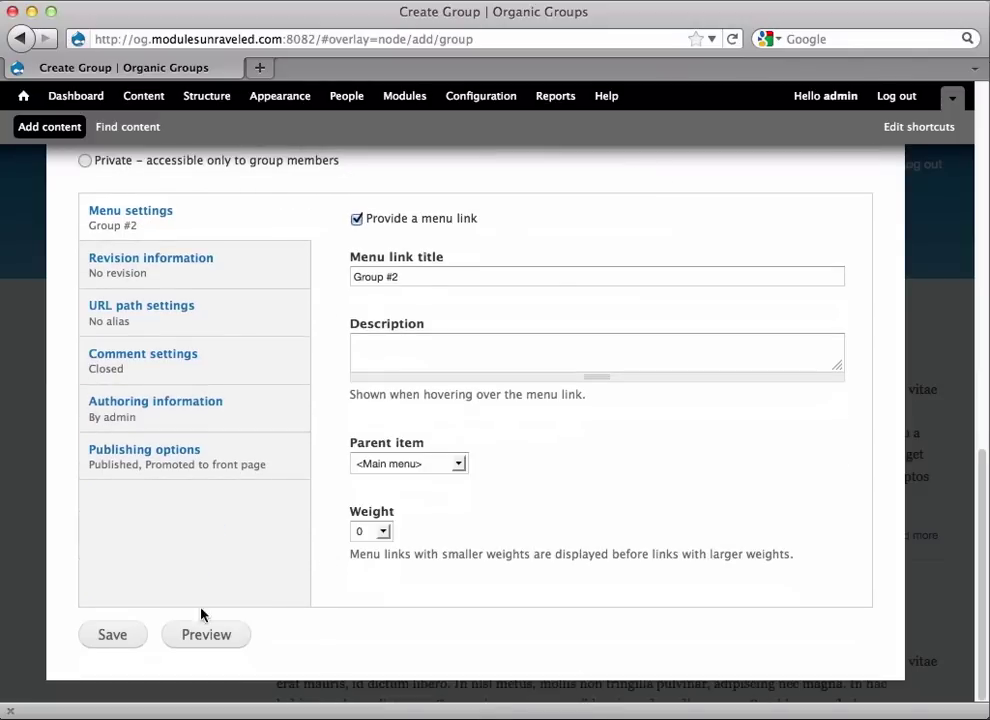
left_click(101, 646)
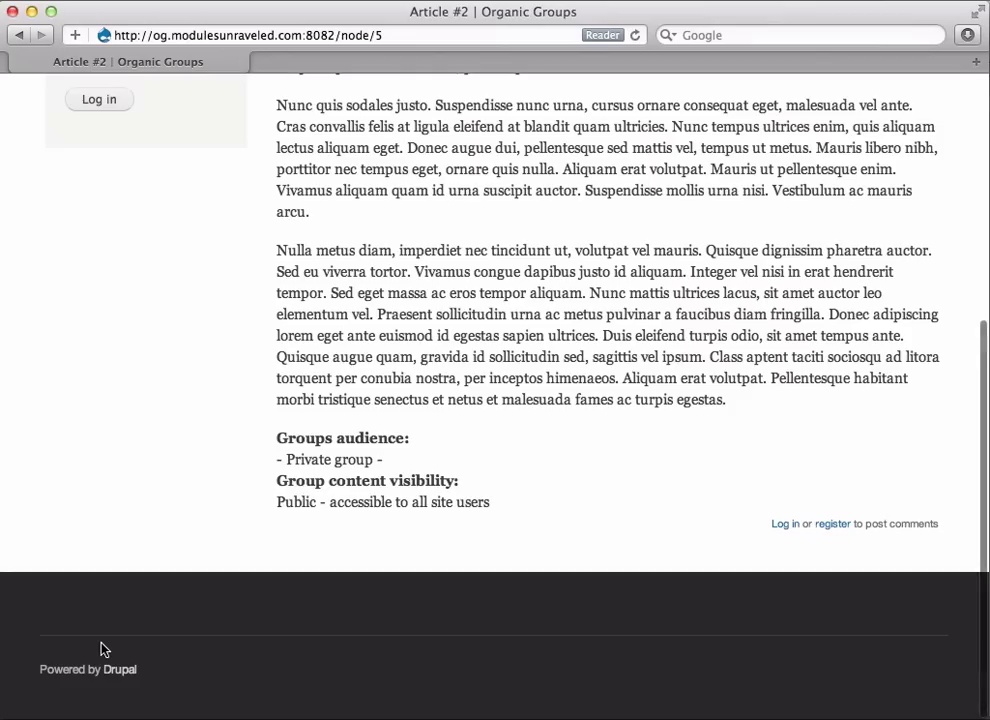
- As the logged-out visitor, view the front page and the Group #2 page, then return to the admin browser
scroll(110, 620, "up", 10)
left_click(225, 193)
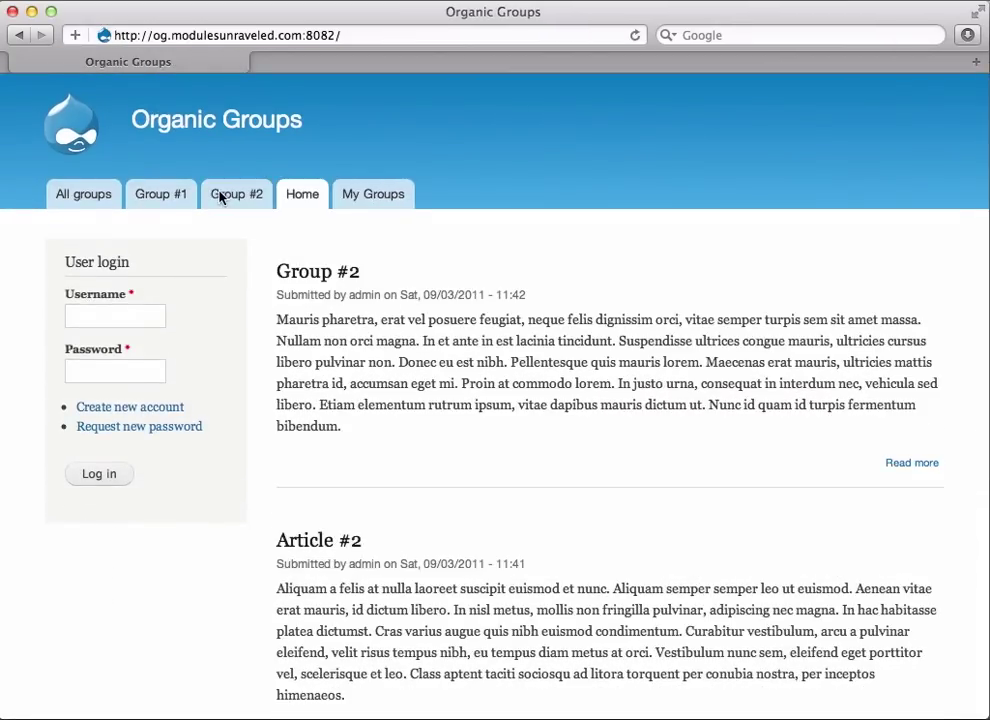
left_click(245, 190)
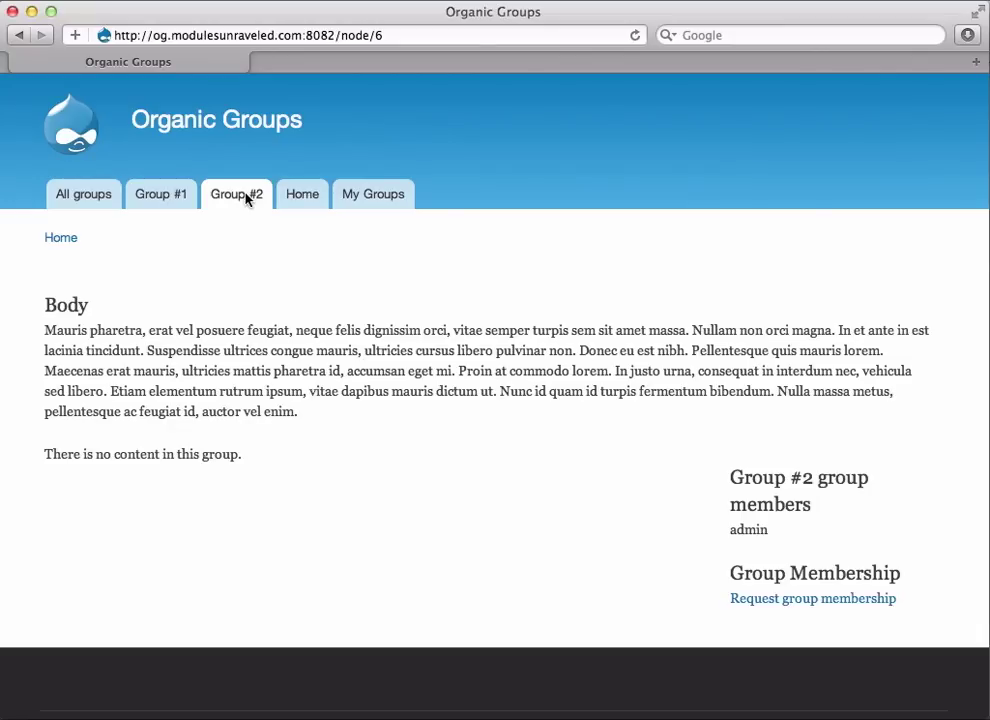
key("super+Tab")
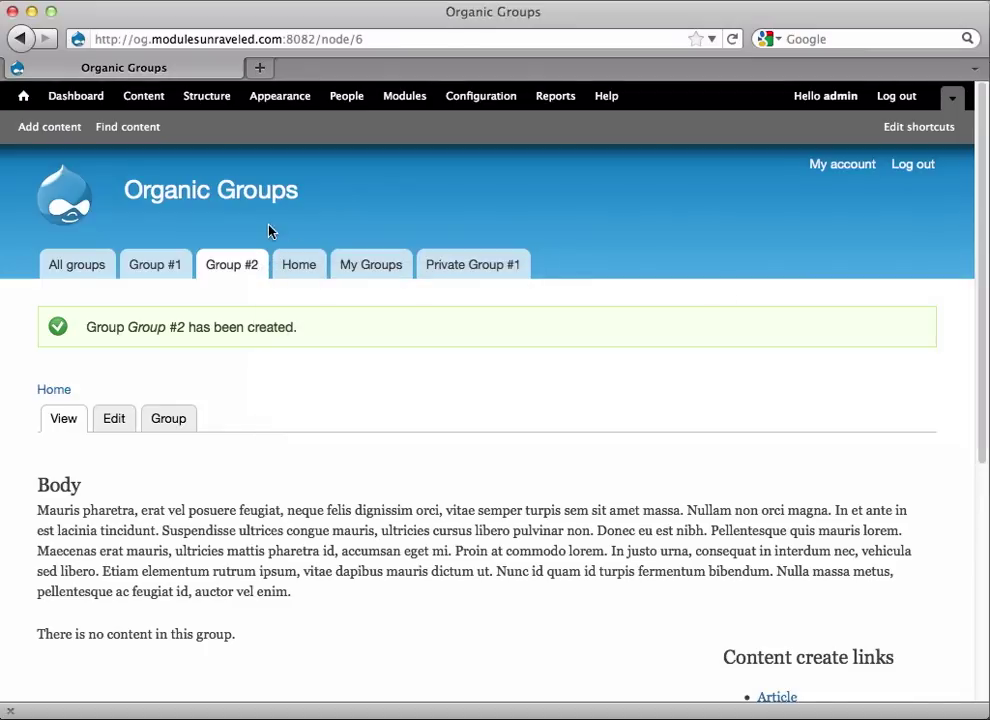
- Start a new article titled 'Article #3' with a pasted placeholder body
left_click(49, 127)
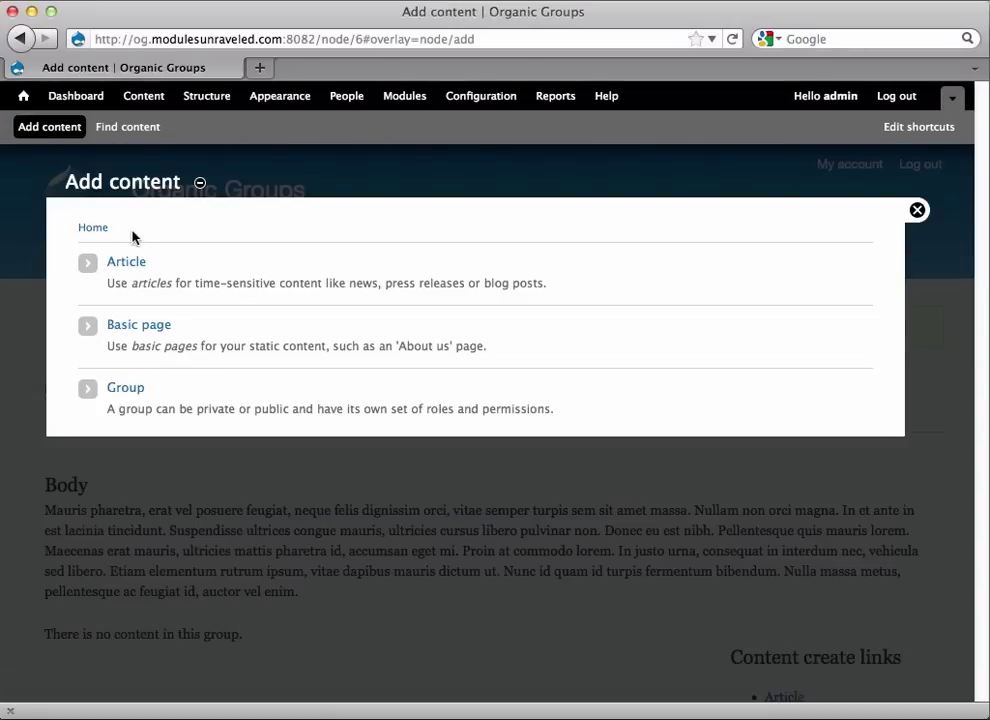
left_click(137, 262)
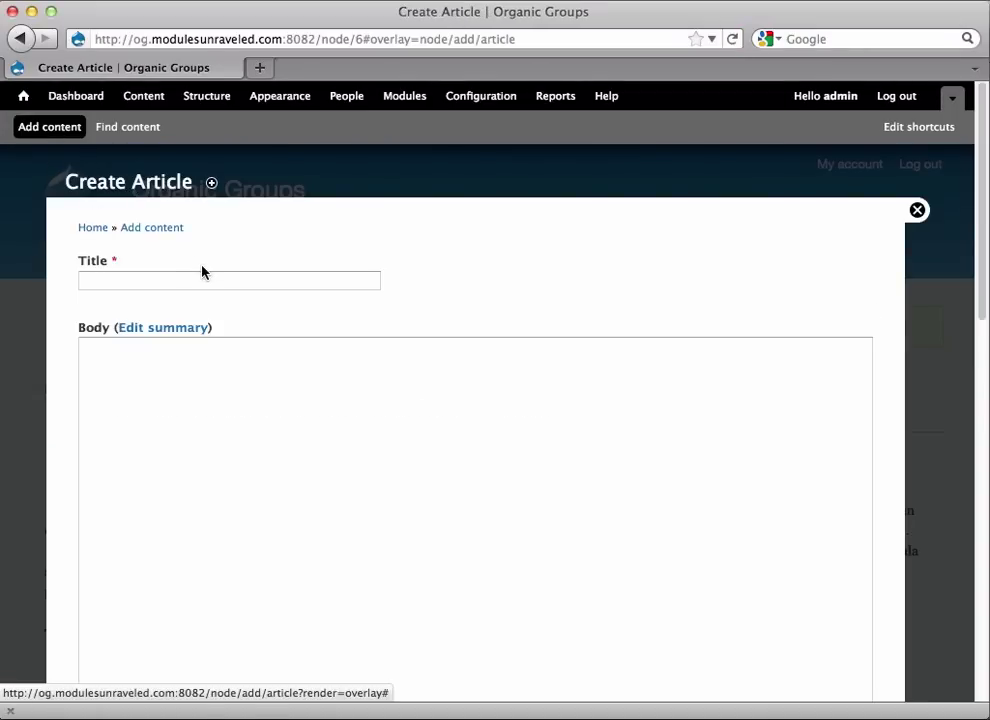
left_click(202, 281)
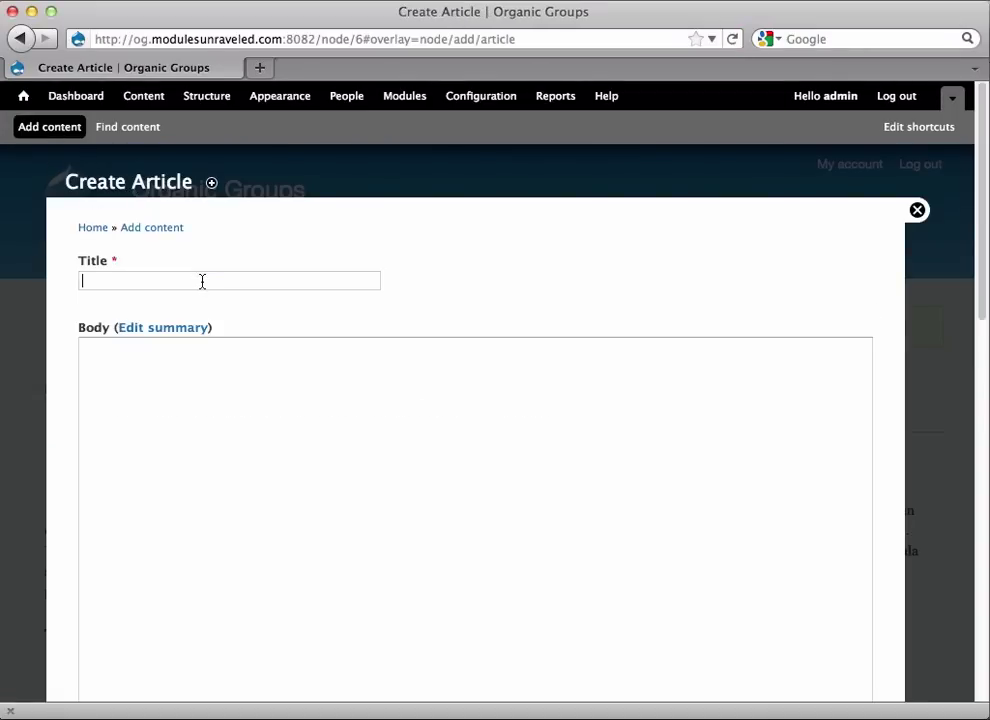
type("A")
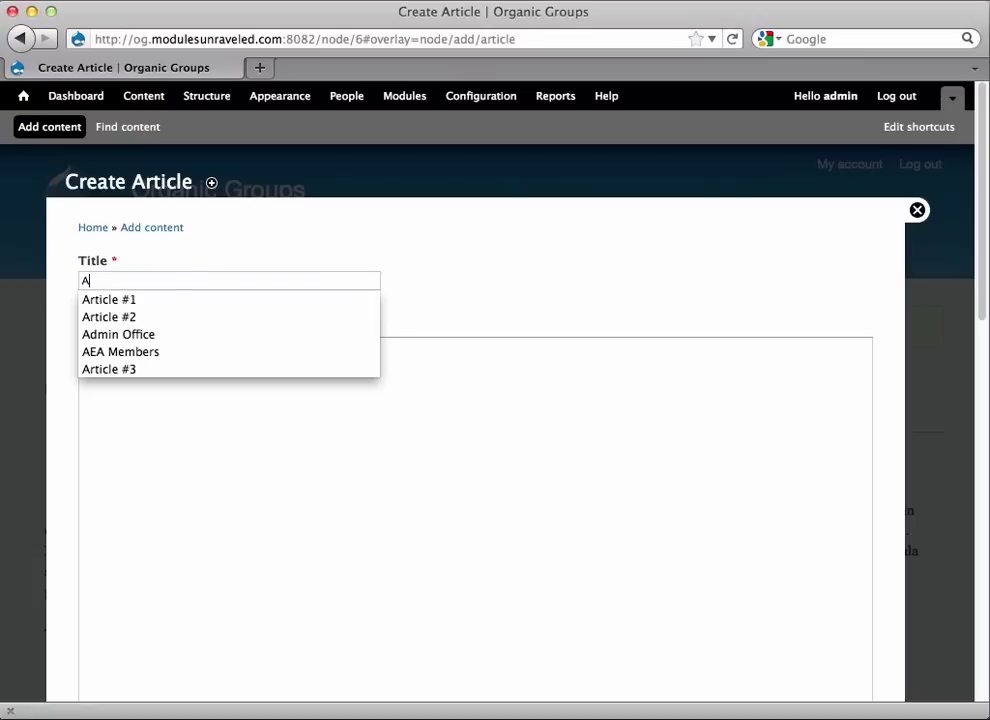
type("r")
key("Down")
key("Down")
key("Down")
key("Down")
key("Return")
left_click(83, 349)
key("super+v")
- Set Article #3's group audience to Group #2 and save it
scroll(206, 273, "down", 5)
scroll(206, 273, "down", 5)
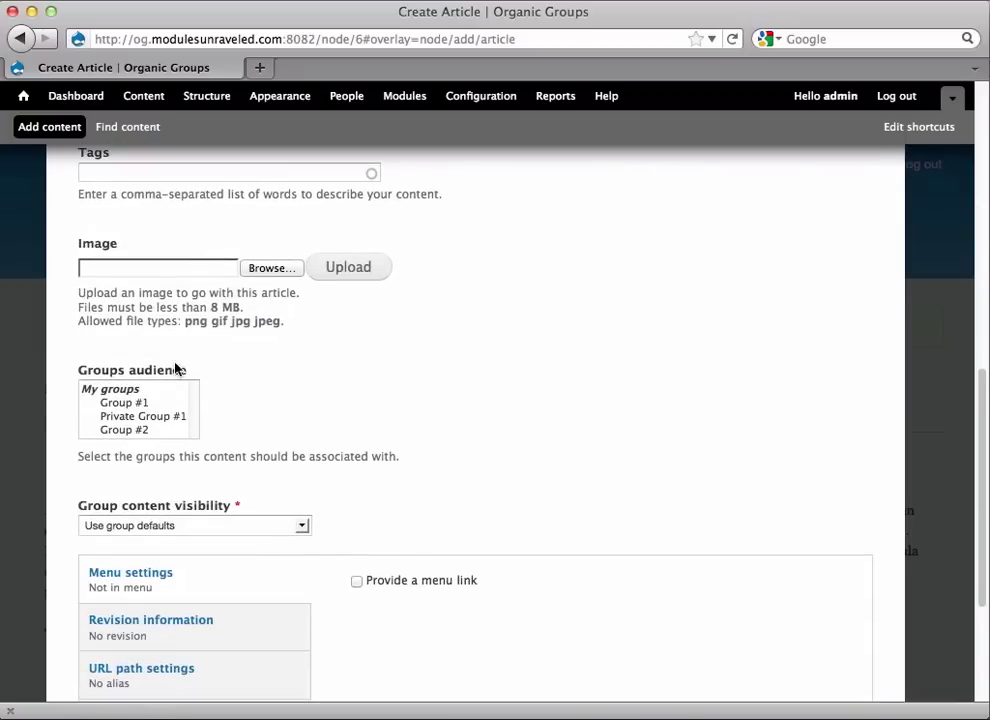
left_click(137, 430)
scroll(406, 488, "down", 5)
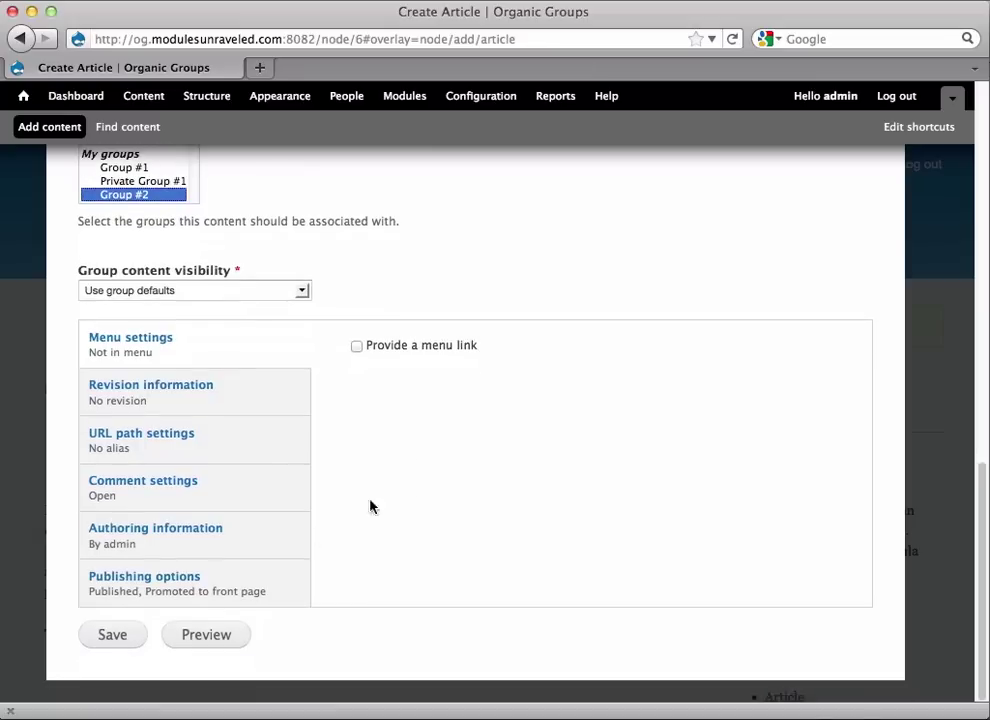
left_click(113, 636)
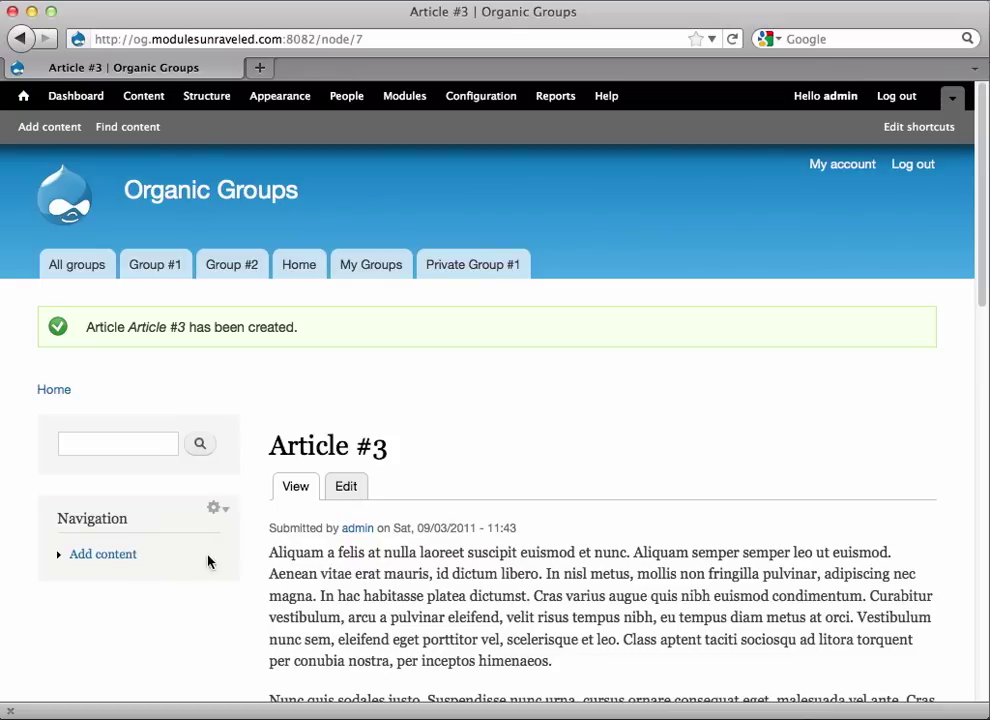
- Check that Article #3 appears on the front page for both admin and the anonymous visitor
left_click(309, 265)
key("super+Tab")
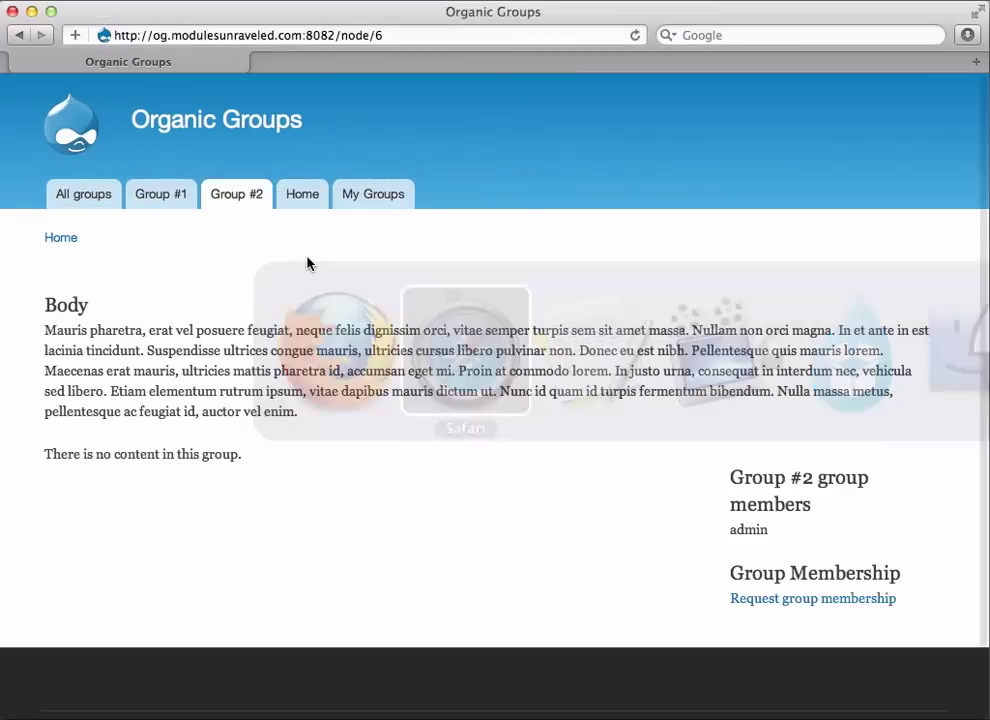
left_click(296, 194)
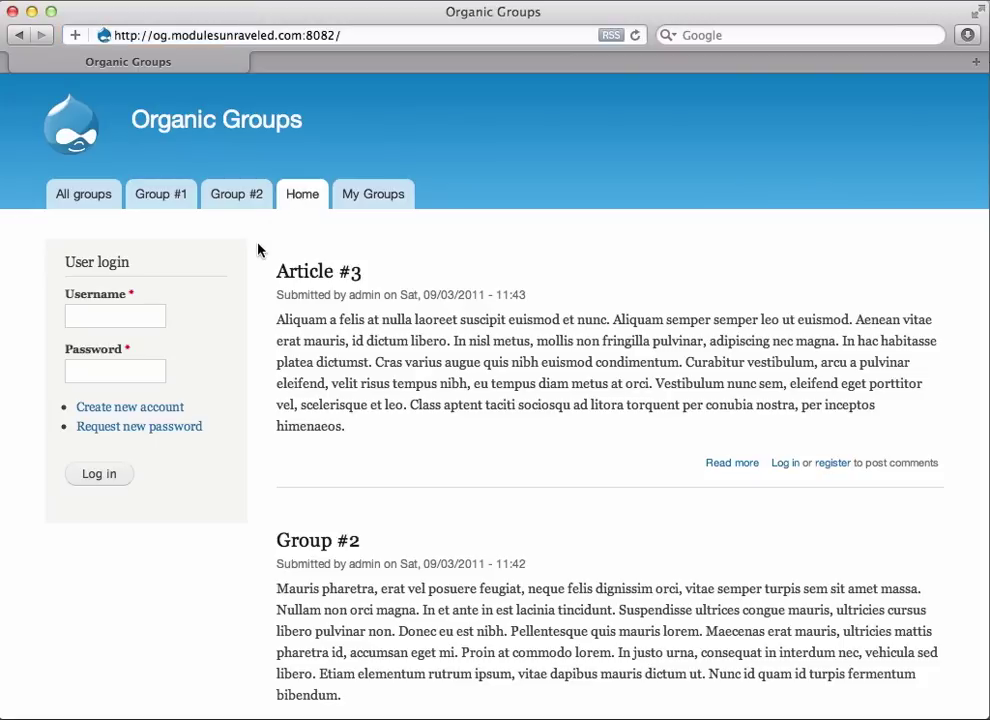
key("super+Tab")
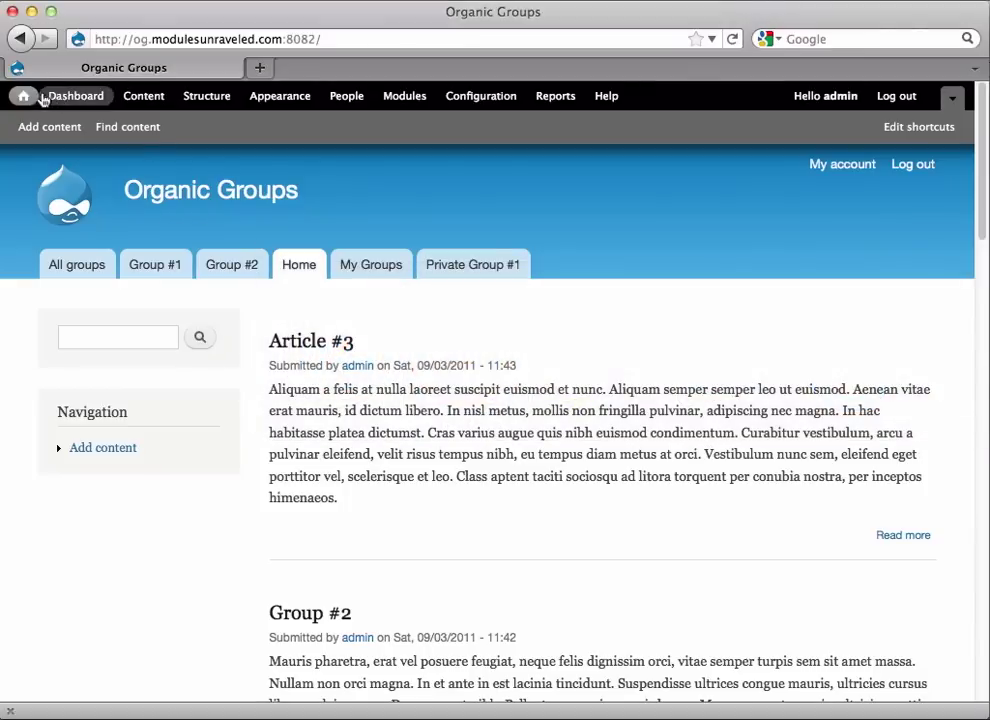
- Start a new article titled 'Private Article #2' with a pasted placeholder body
left_click(45, 128)
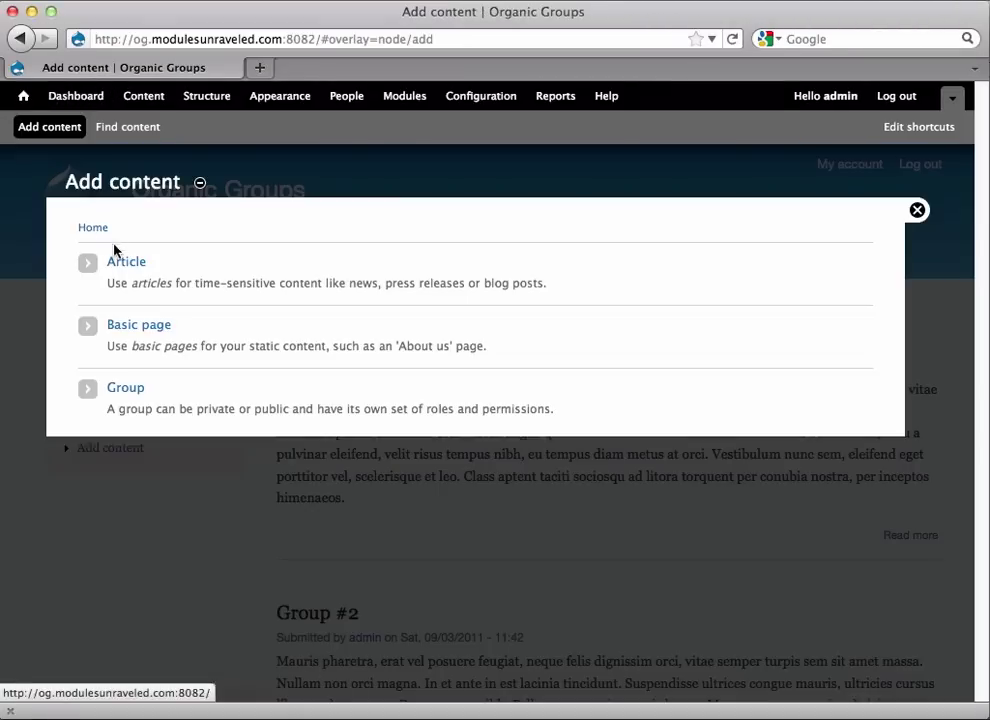
left_click(123, 264)
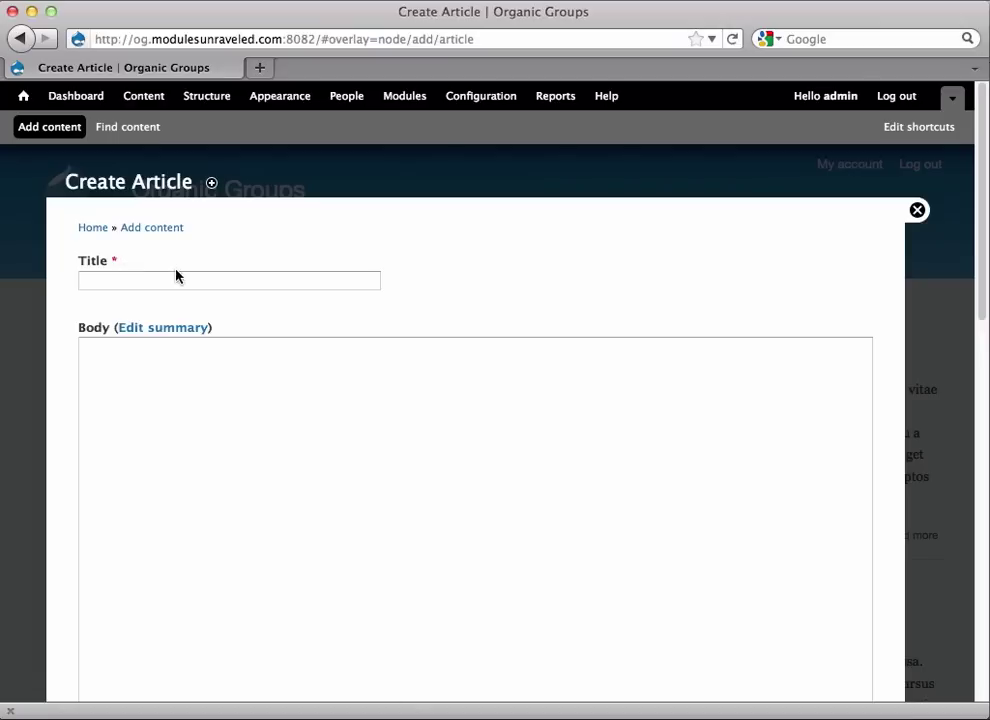
left_click(176, 276)
type("Pri")
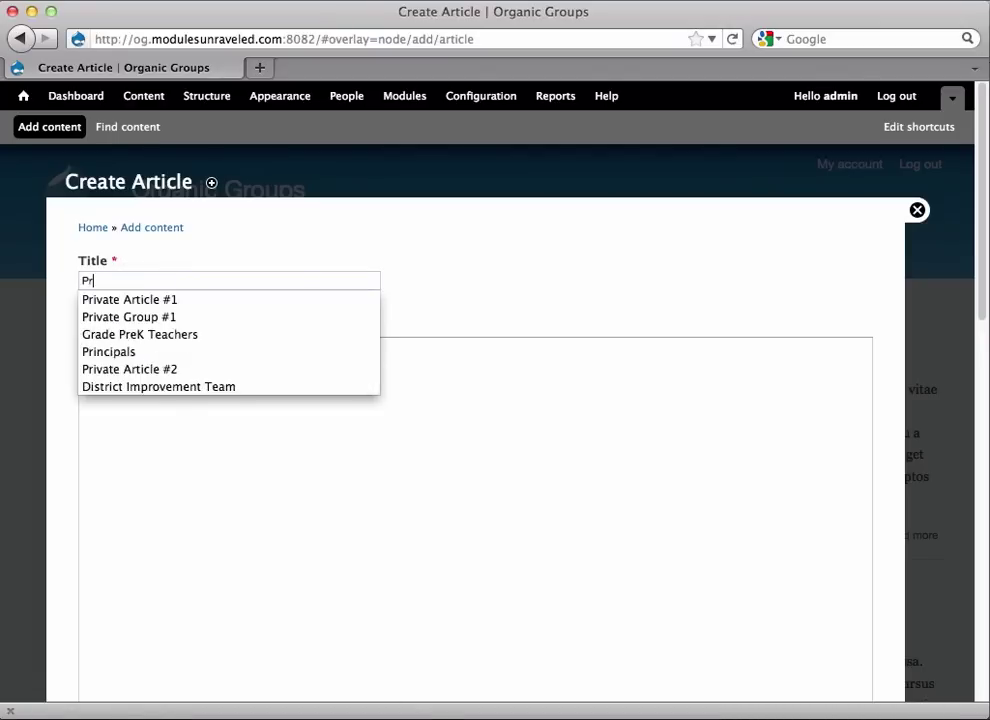
key("Down")
key("Down")
key("Down")
key("Down")
key("Return")
key("Tab")
key("super+v")
- Post the article to Group #2 with Private group content visibility and save it
scroll(200, 281, "down", 15)
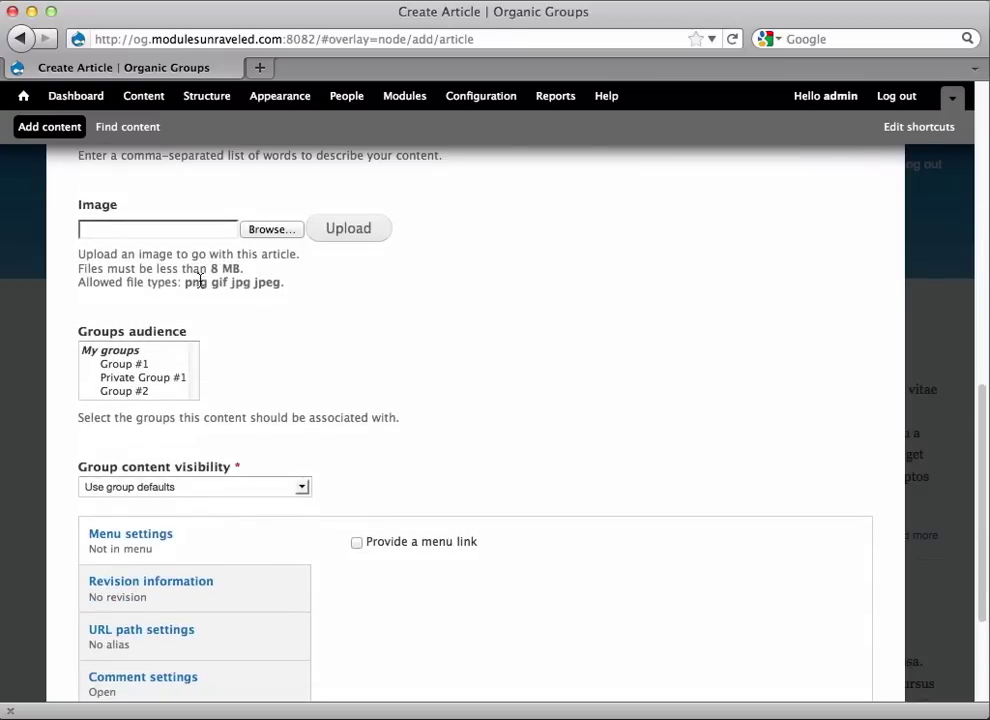
left_click(162, 391)
scroll(160, 400, "down", 3)
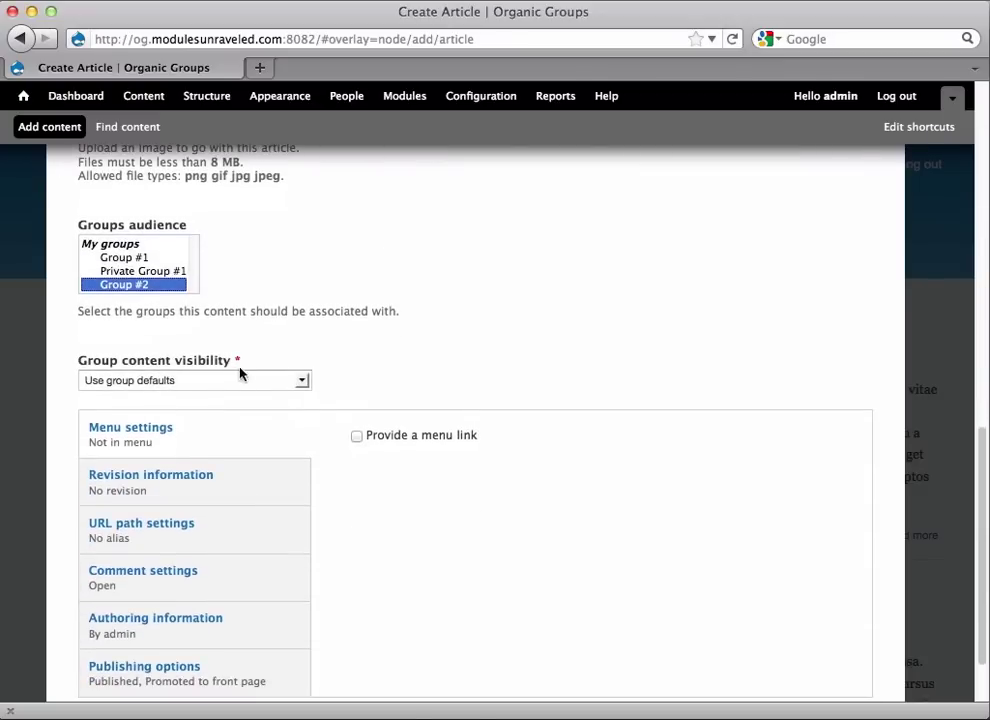
left_click(245, 385)
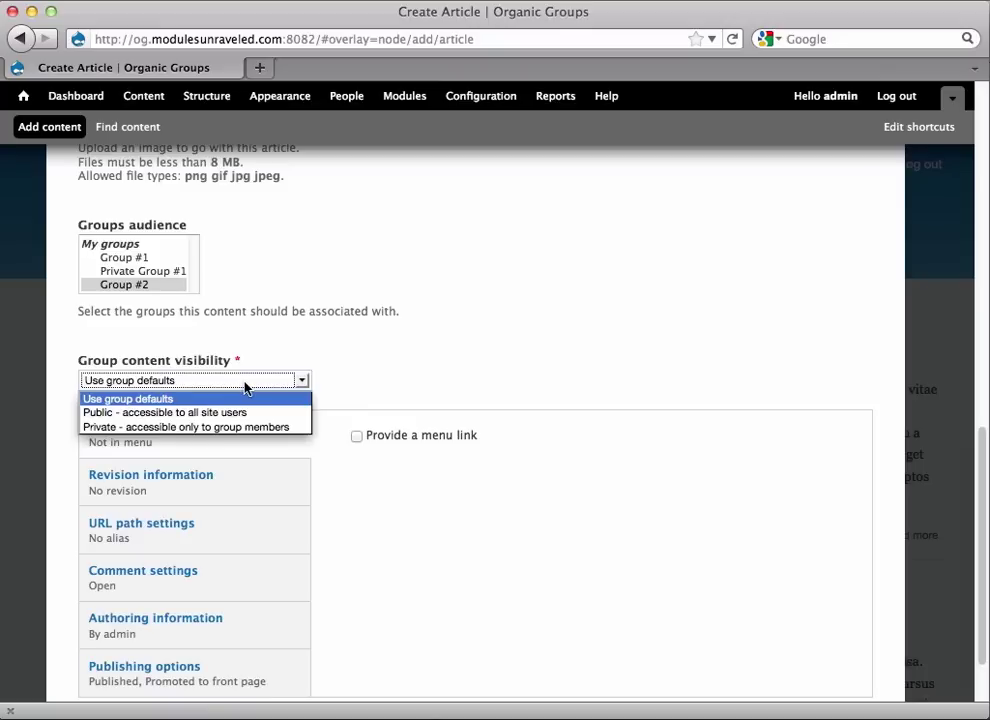
left_click(224, 435)
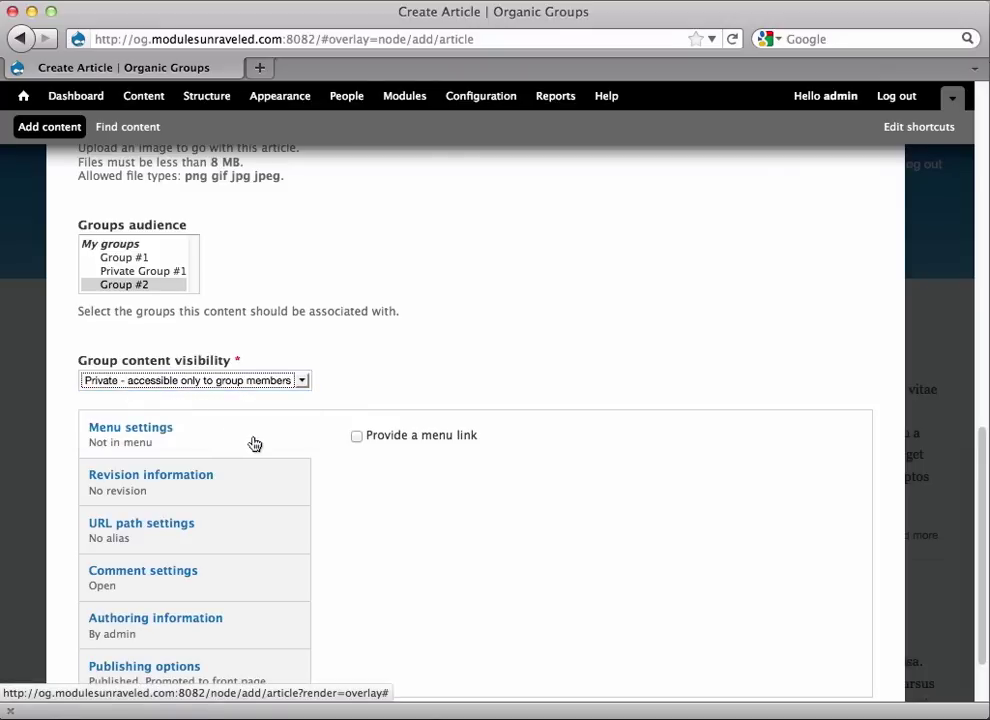
scroll(173, 600, "down", 2)
left_click(114, 640)
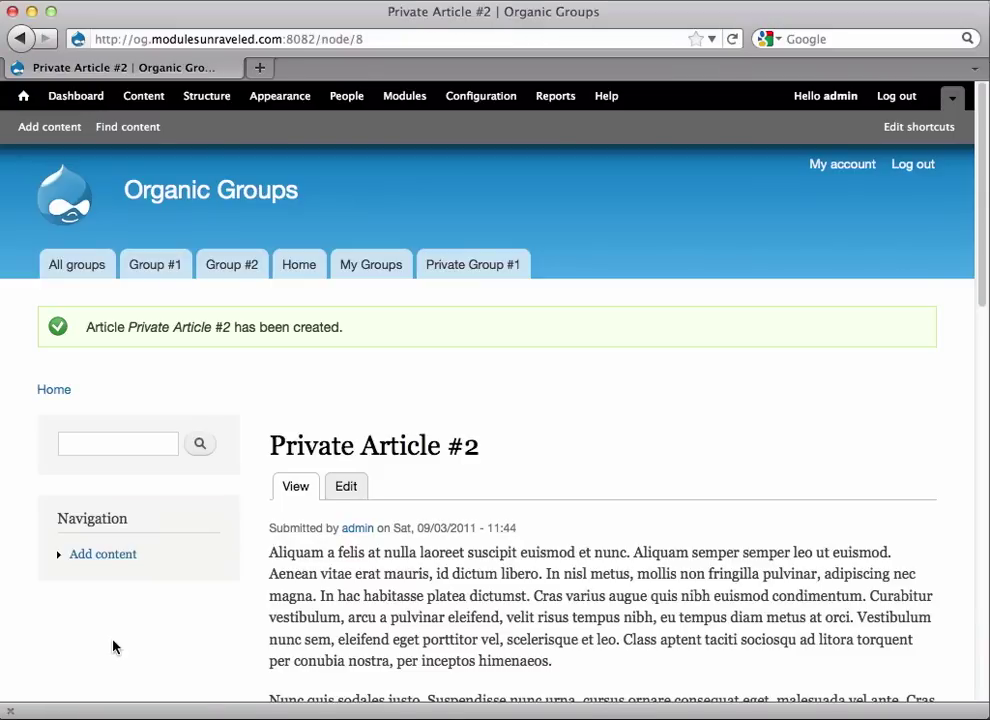
- Compare front pages: admin sees Private Article #2, the anonymous visitor does not
left_click(298, 265)
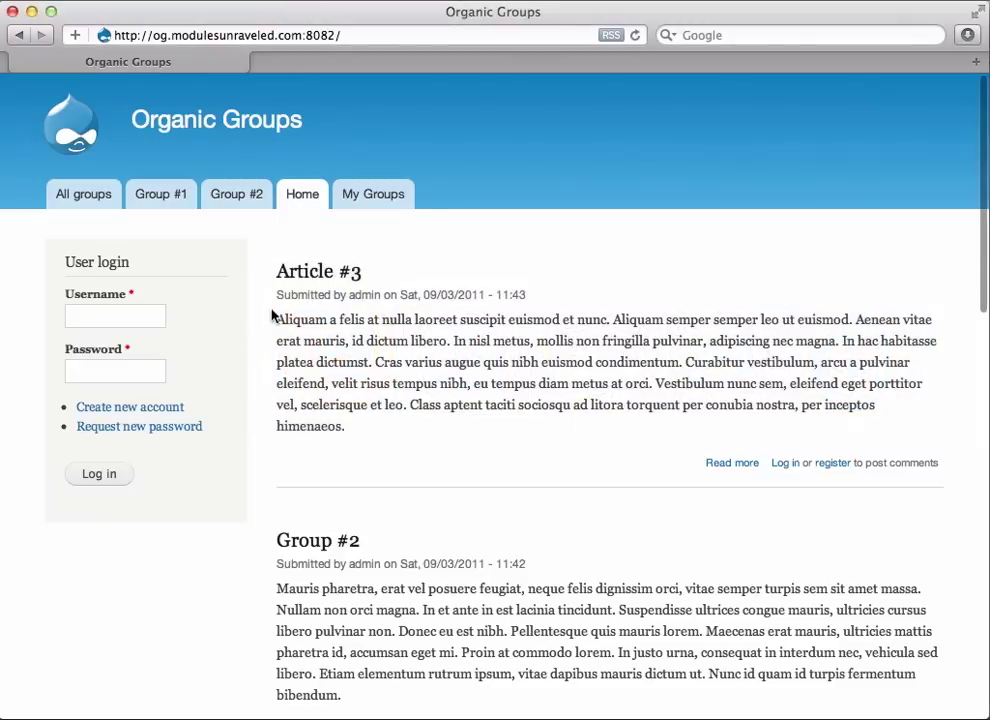
left_click(303, 198)
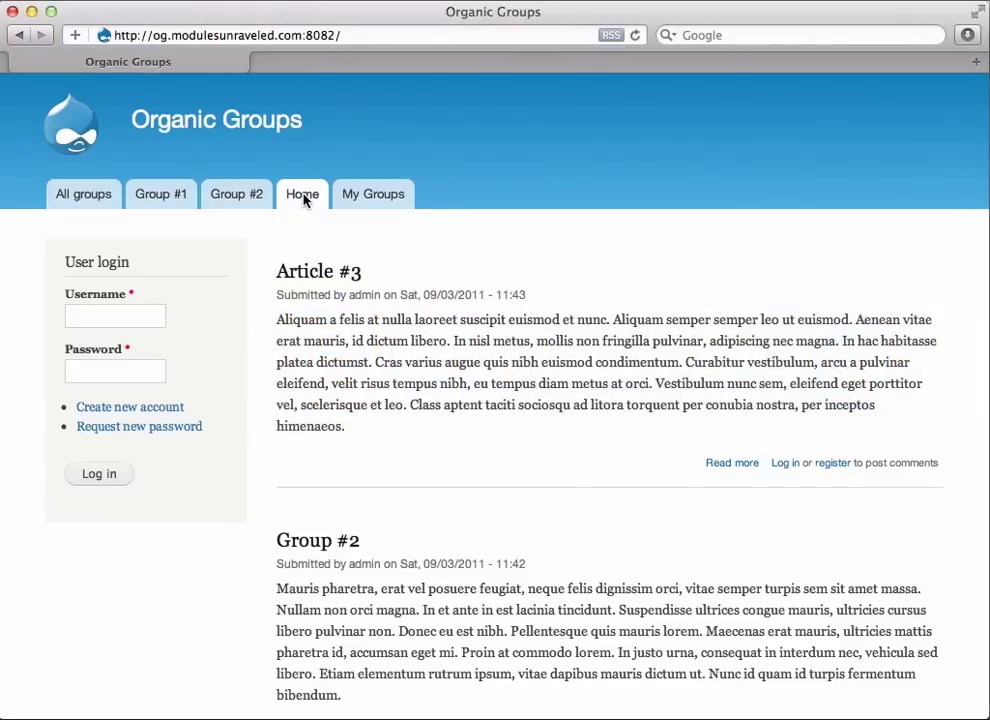